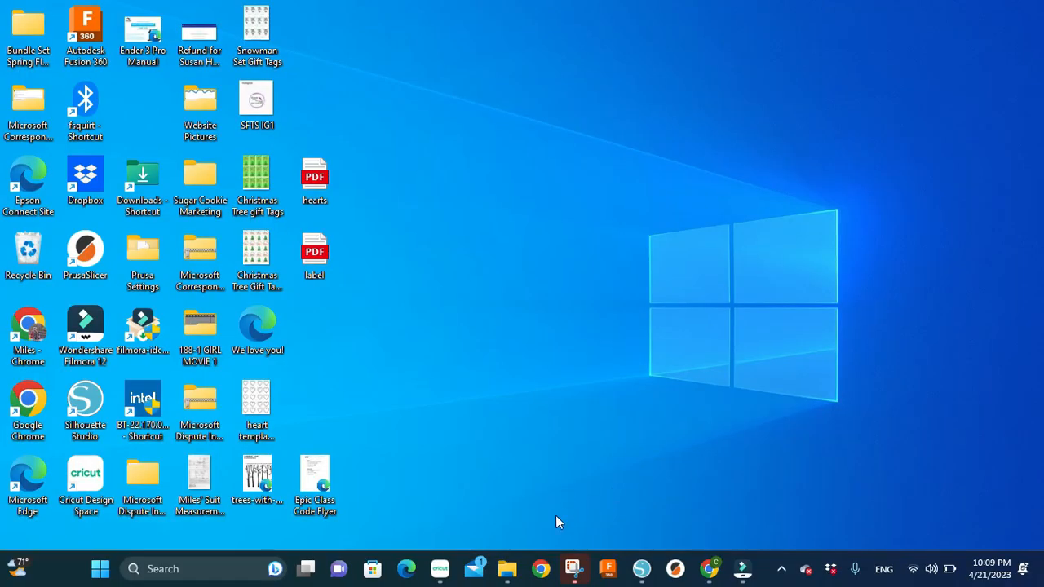
Step: Extract the zipped Roses on a Path 3-Piece Stencil Set in Downloads to its default folder and close the extracted-files window
click(508, 571)
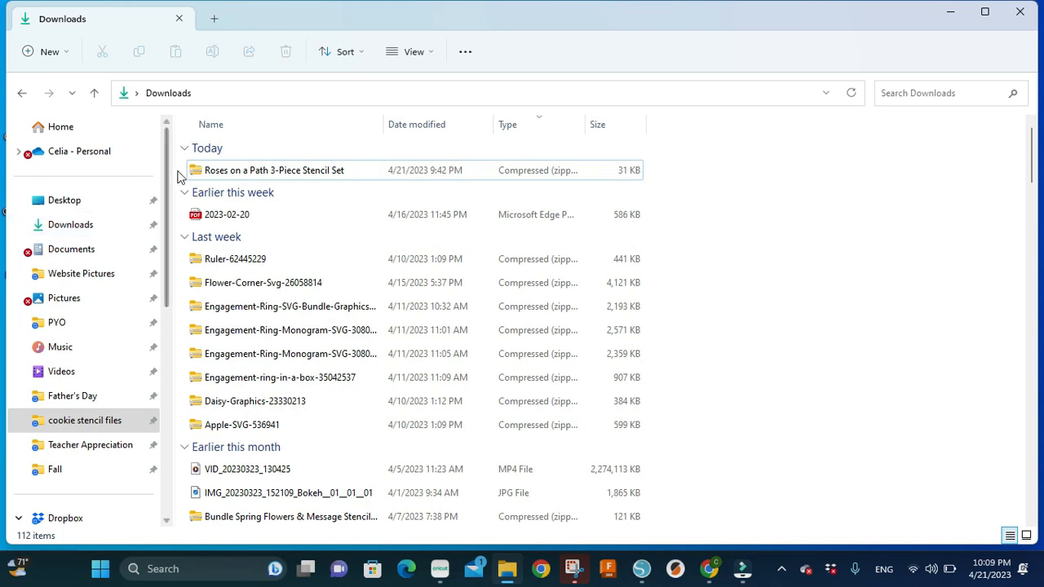
double_click(224, 174)
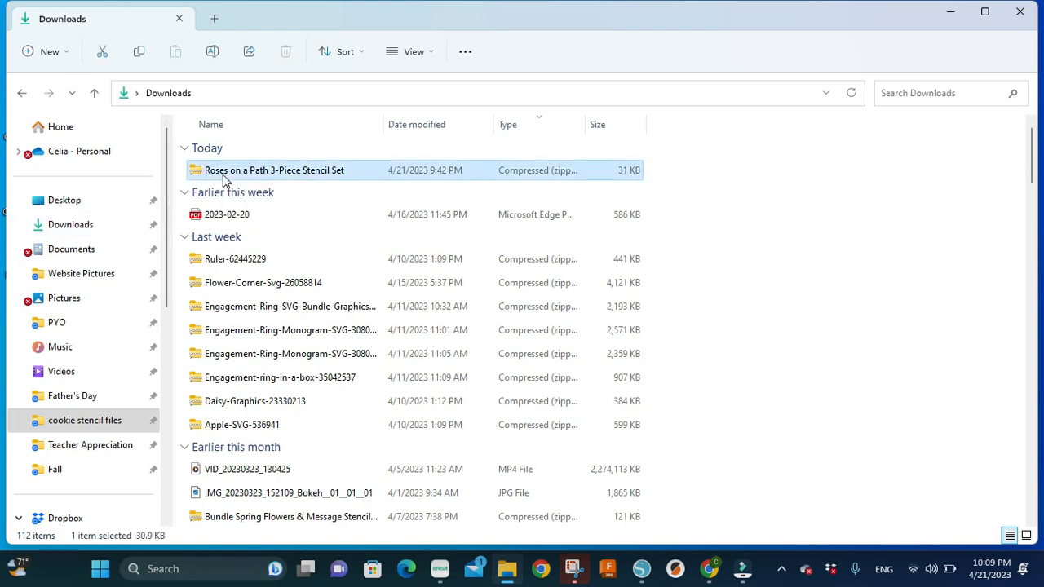
right_click(220, 173)
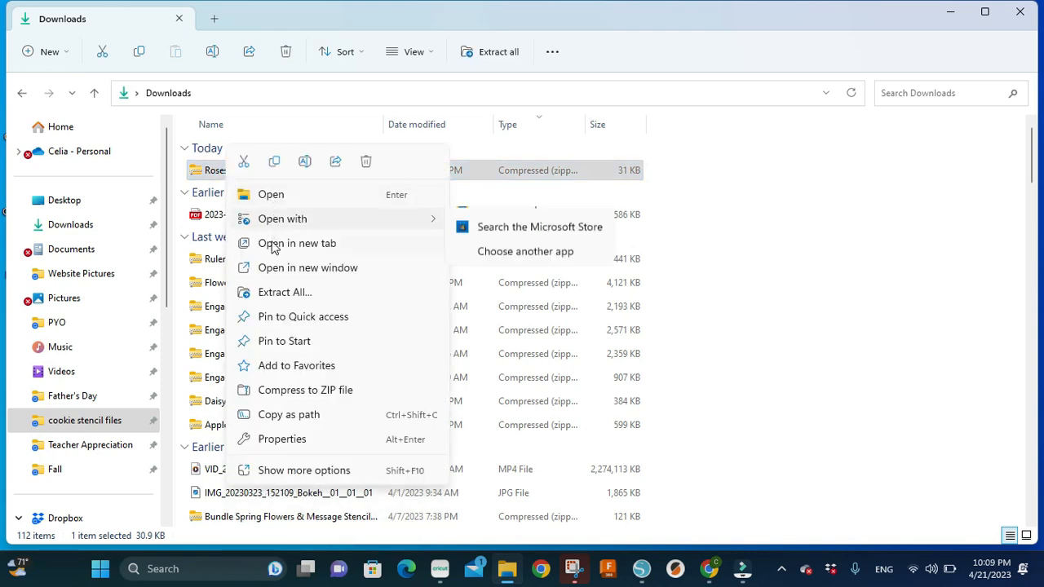
click(275, 293)
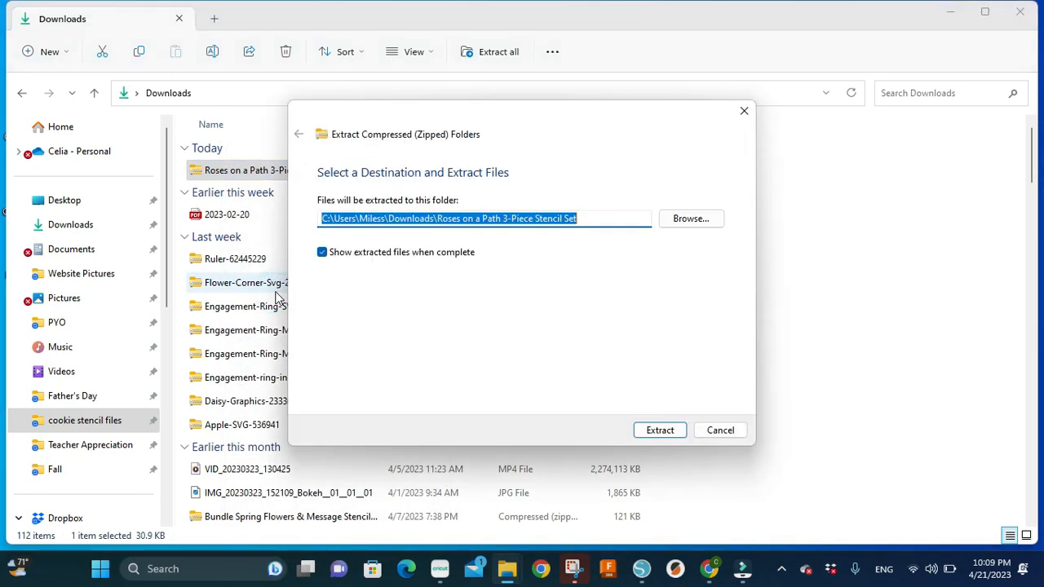
click(653, 436)
click(652, 436)
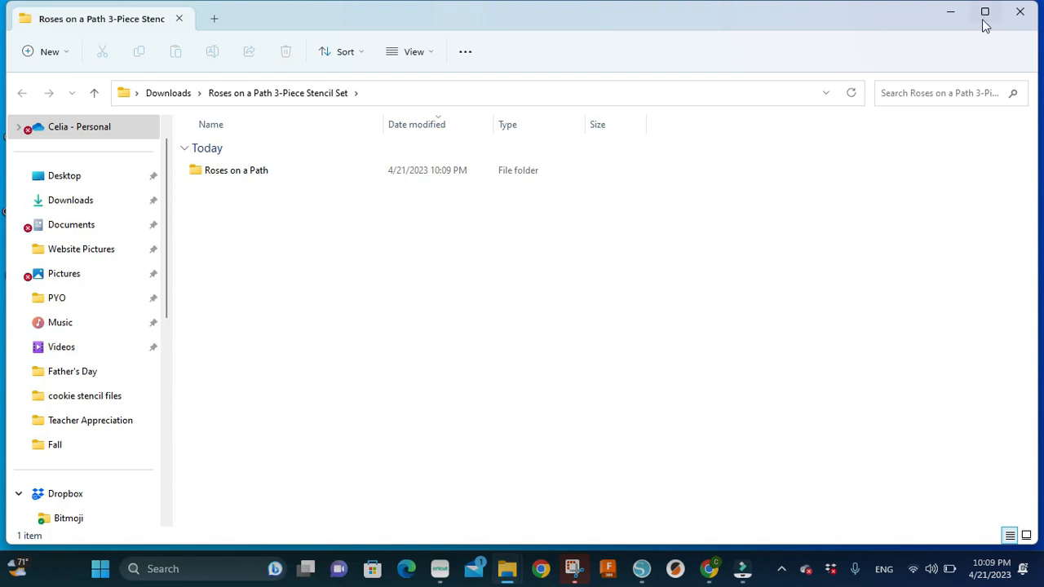
click(1020, 13)
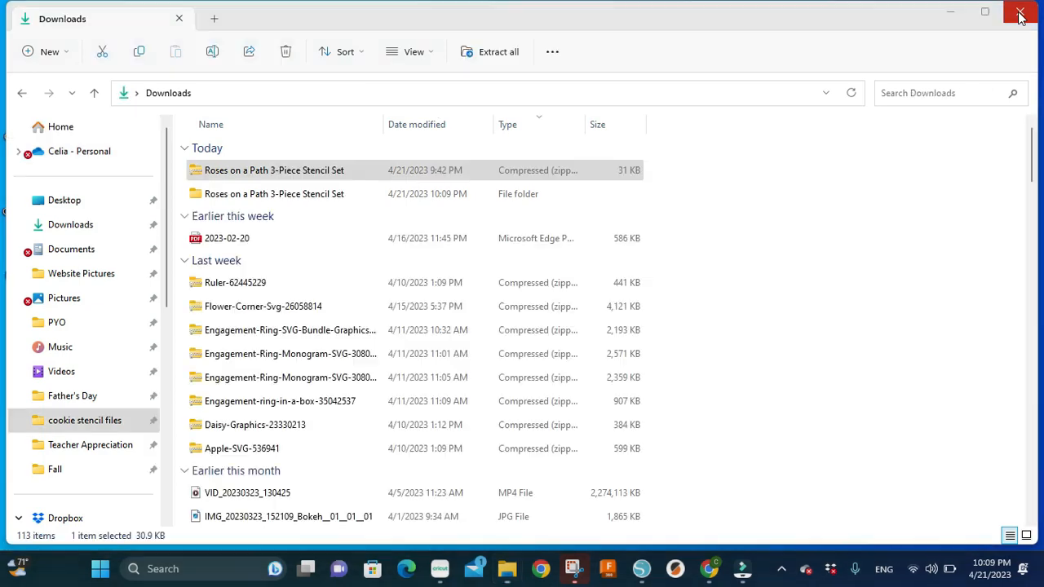
Step: Look through the extracted Roses on a Path folder and preview the Rose 1 file, closing the preview when done
click(284, 202)
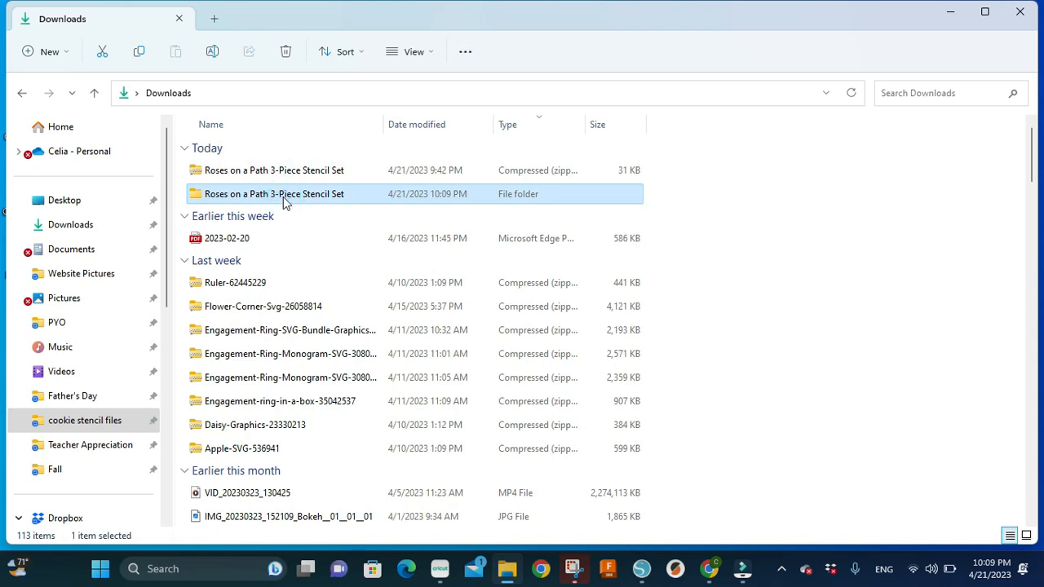
double_click(284, 197)
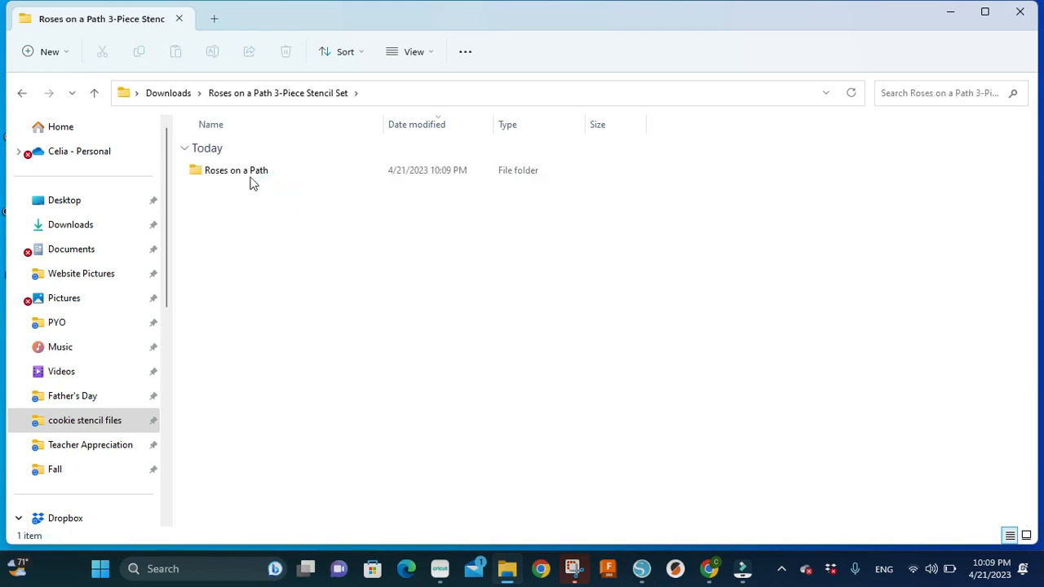
double_click(249, 177)
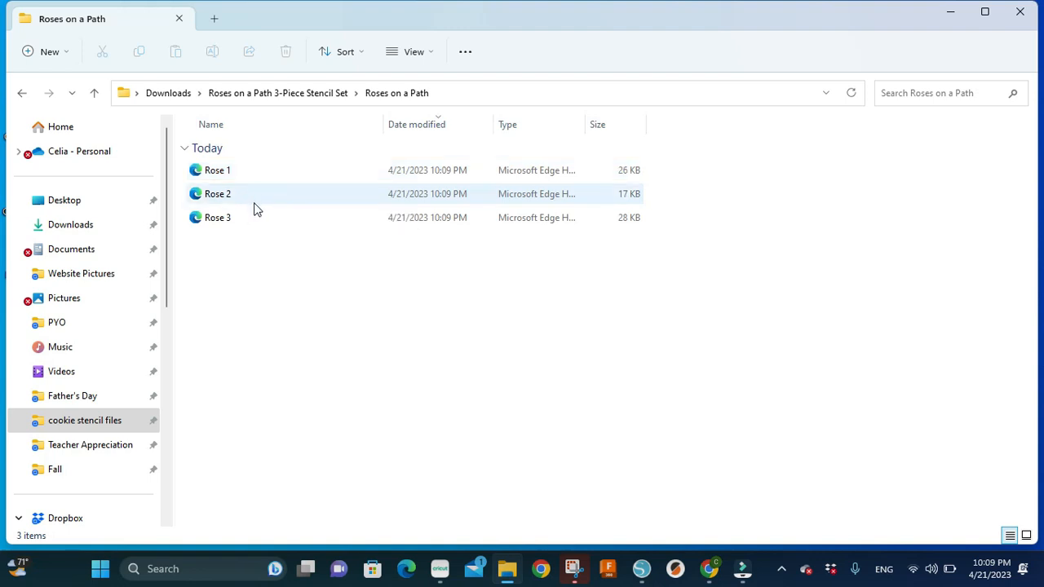
double_click(223, 173)
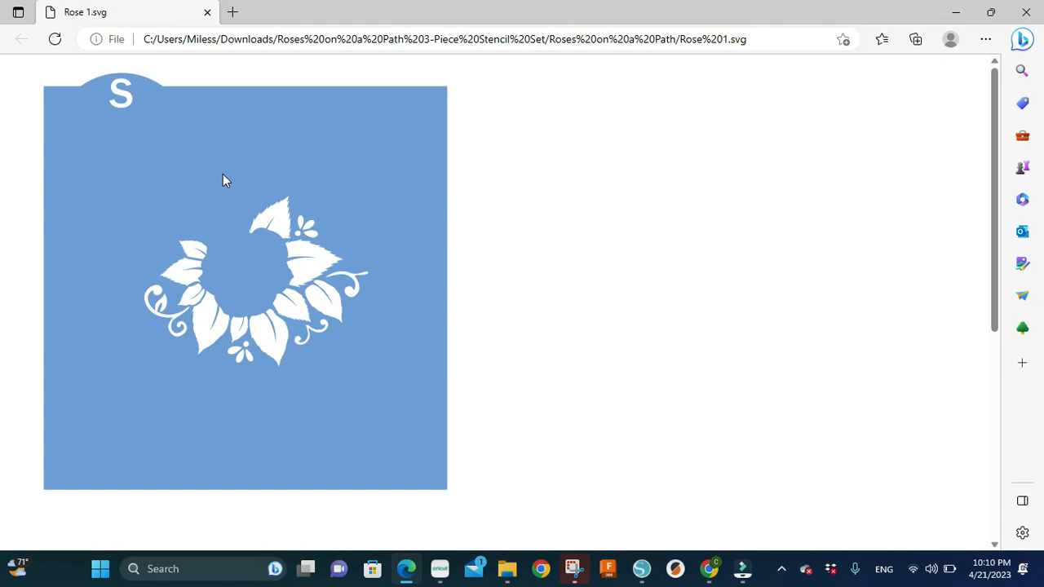
click(207, 13)
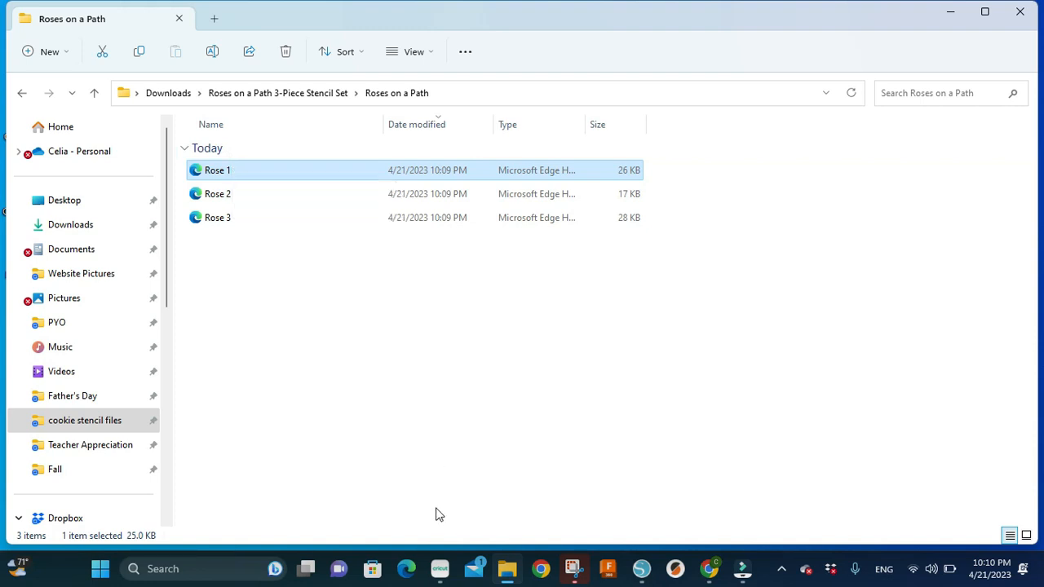
Step: Switch to Cricut Design Space and start an image upload, opening the file browser
click(441, 569)
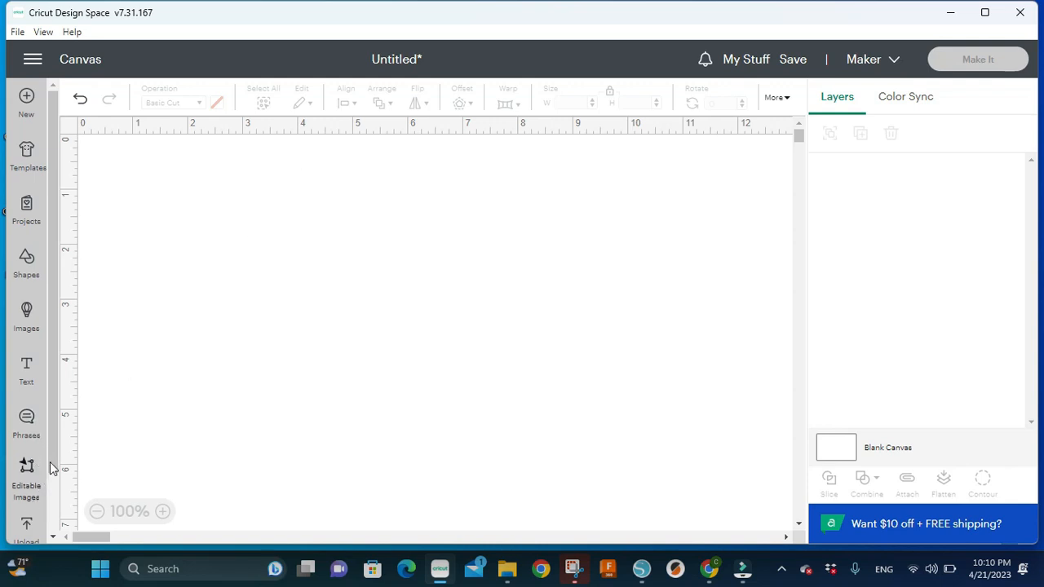
drag(51, 461, 52, 519)
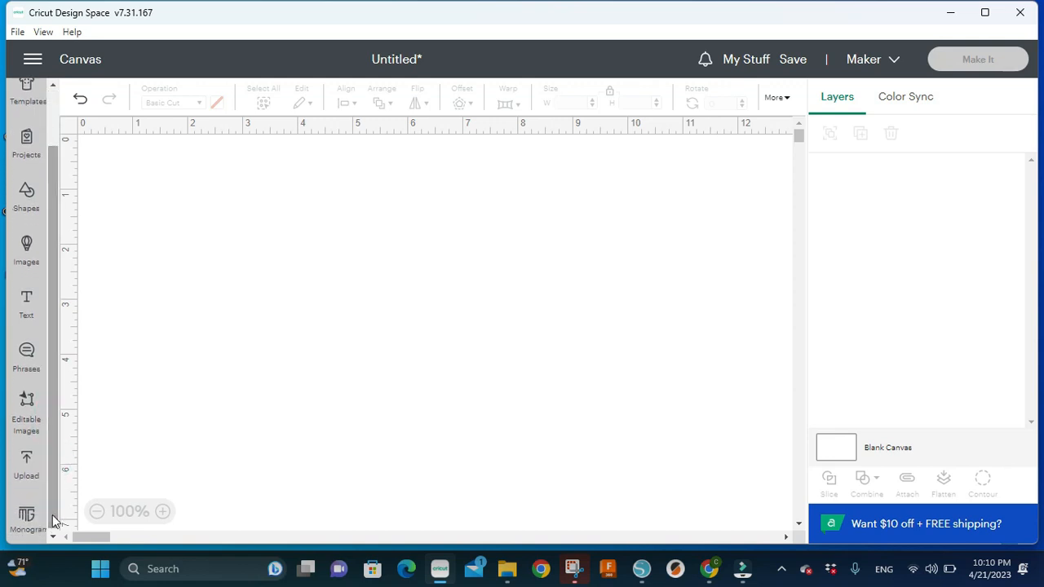
click(27, 469)
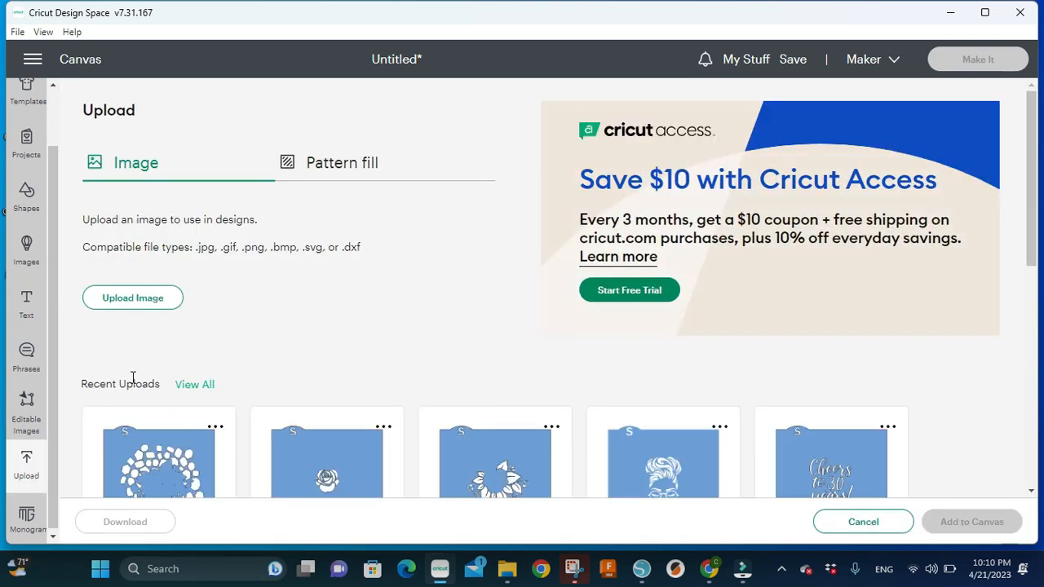
click(140, 302)
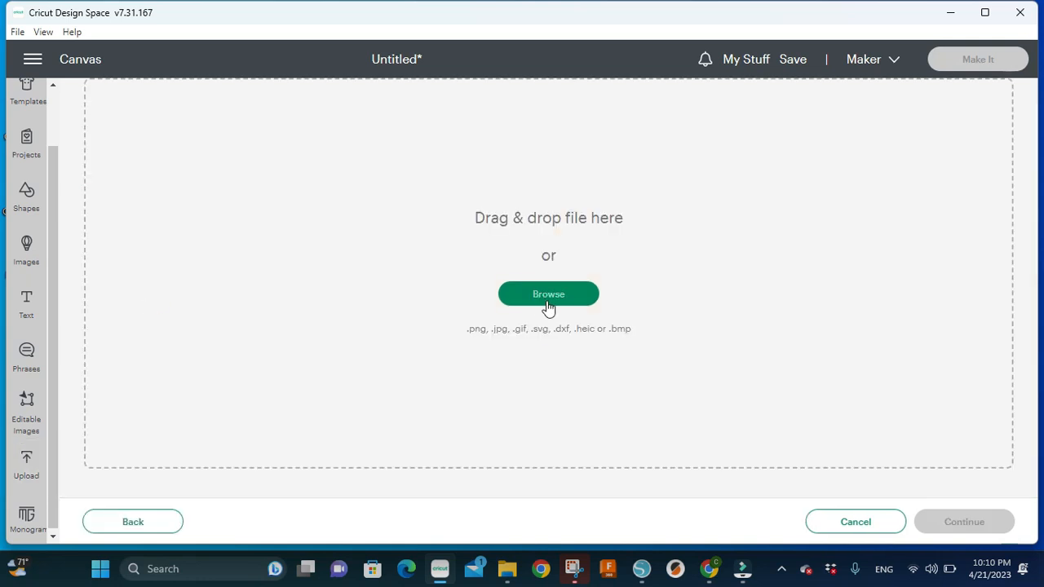
click(549, 304)
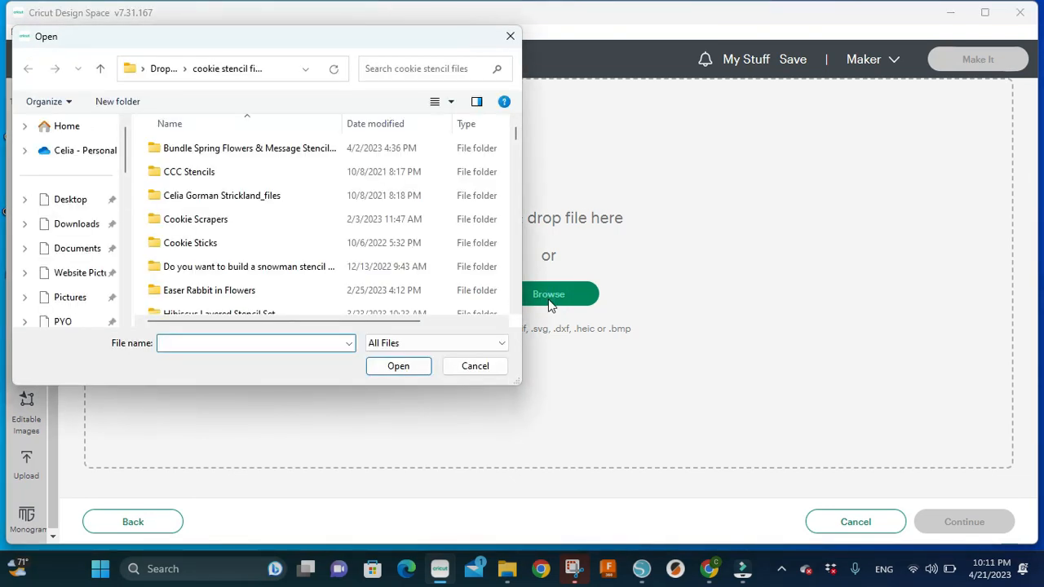
Step: Choose Rose 1 from the extracted Roses on a Path folder in Downloads and upload it as a cut image
scroll(81, 245, down, 3)
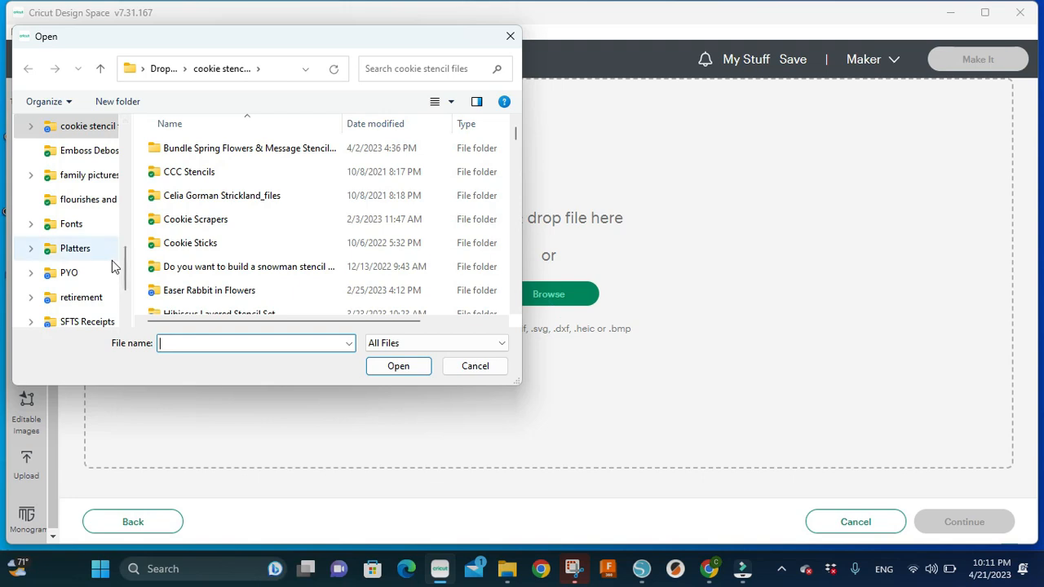
drag(127, 292, 129, 182)
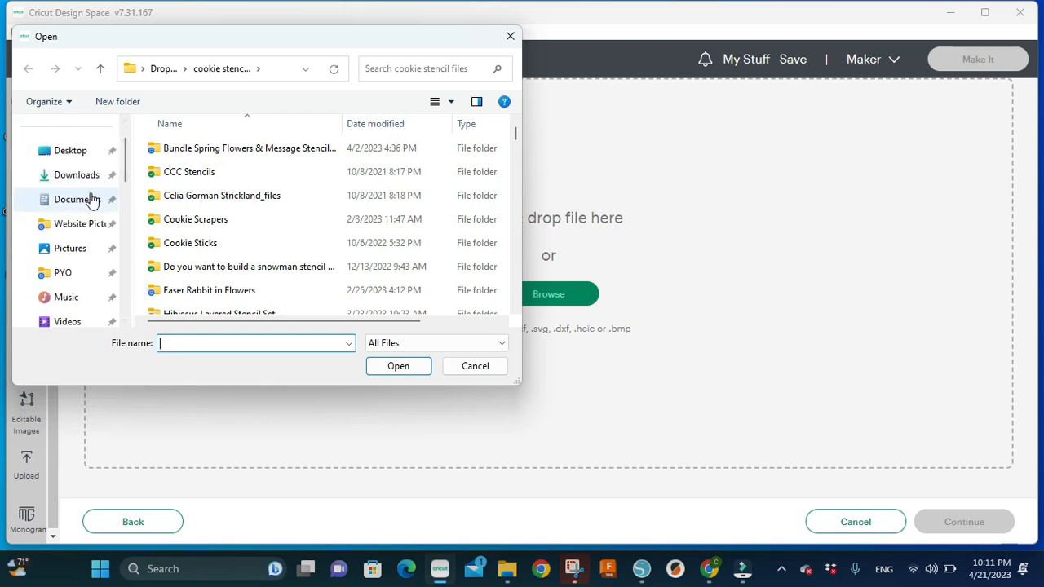
click(89, 178)
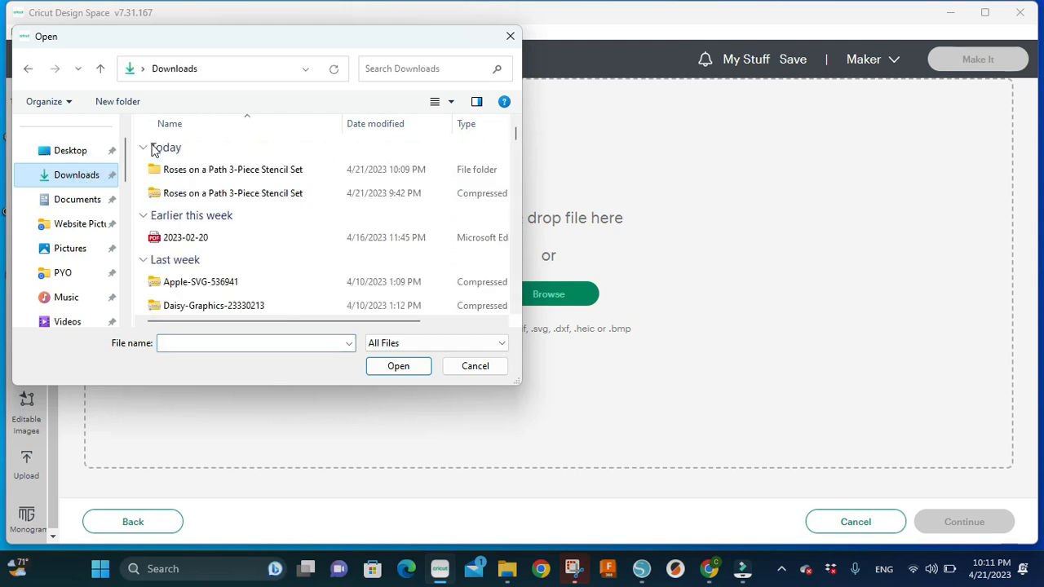
double_click(174, 172)
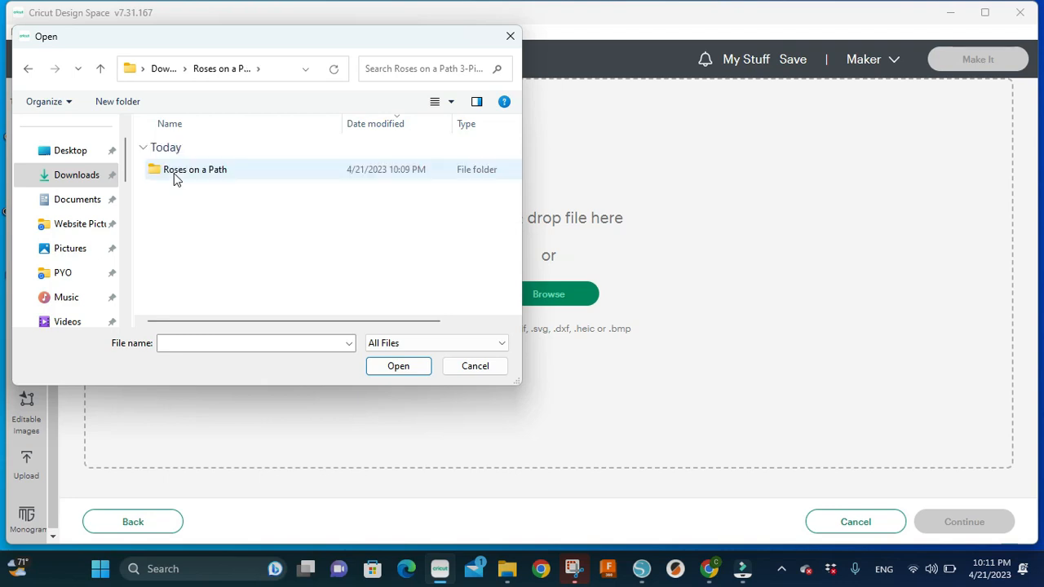
double_click(173, 173)
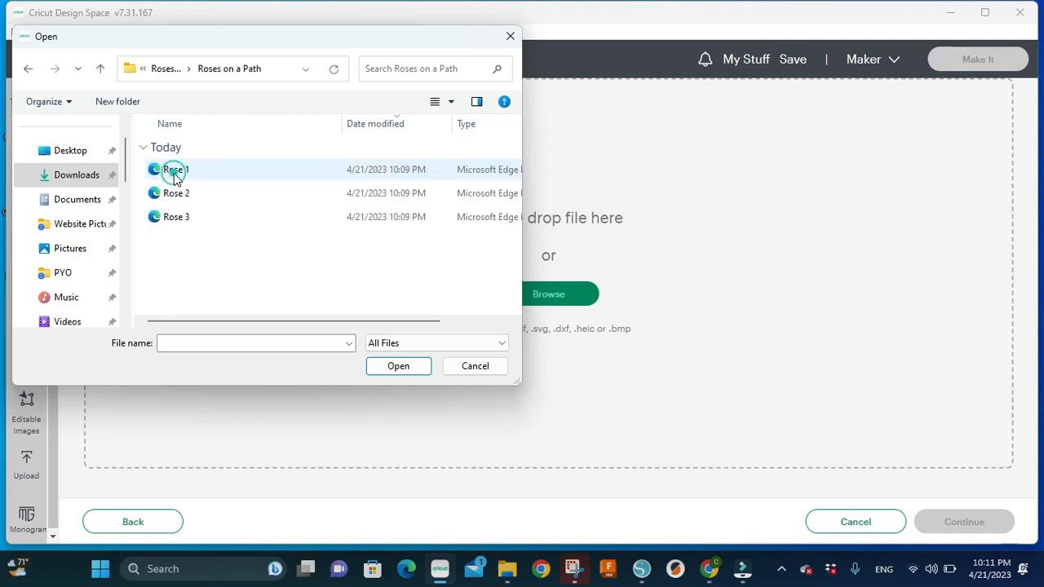
click(174, 173)
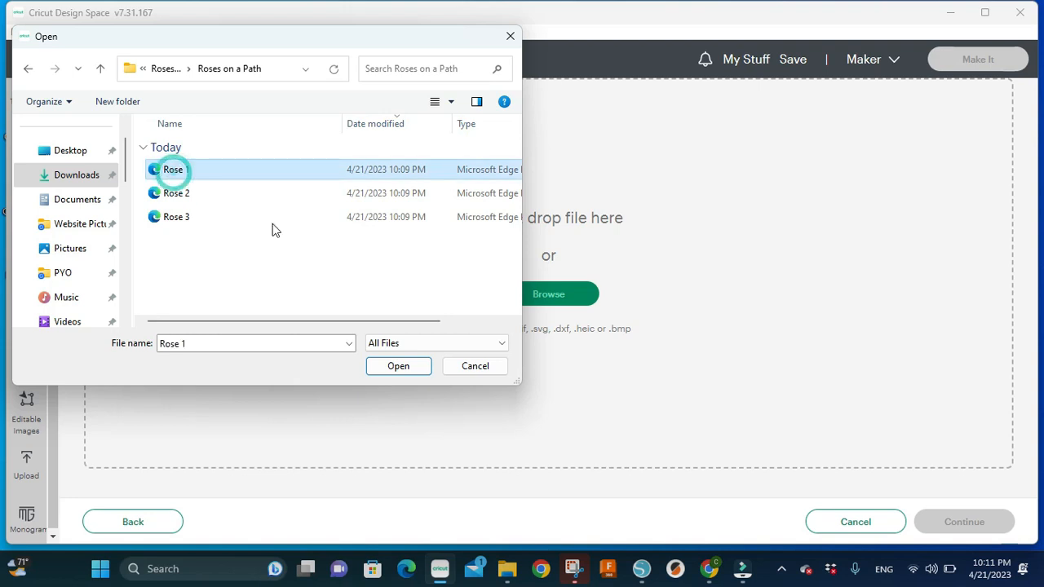
click(397, 371)
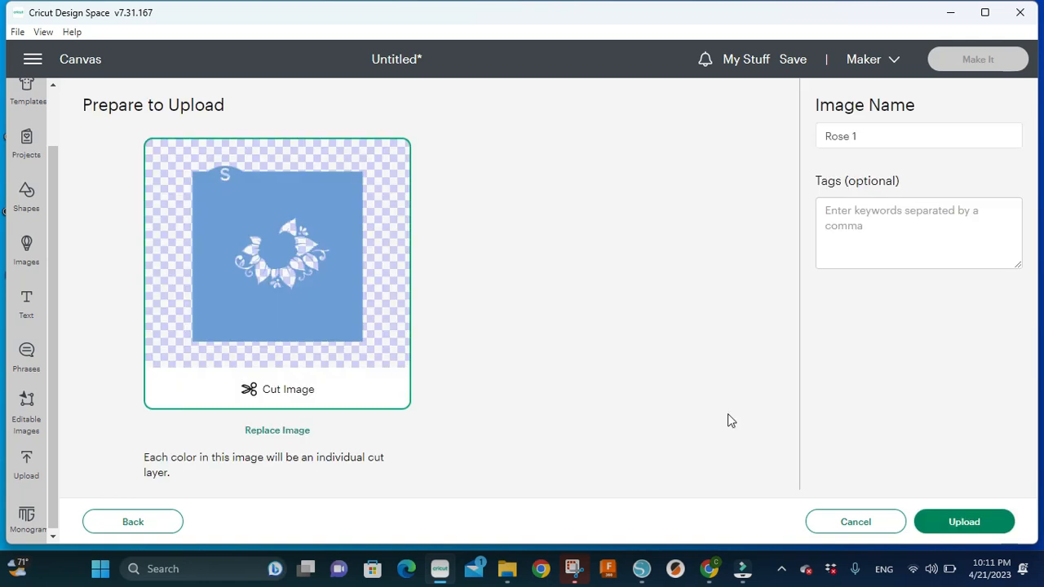
click(957, 520)
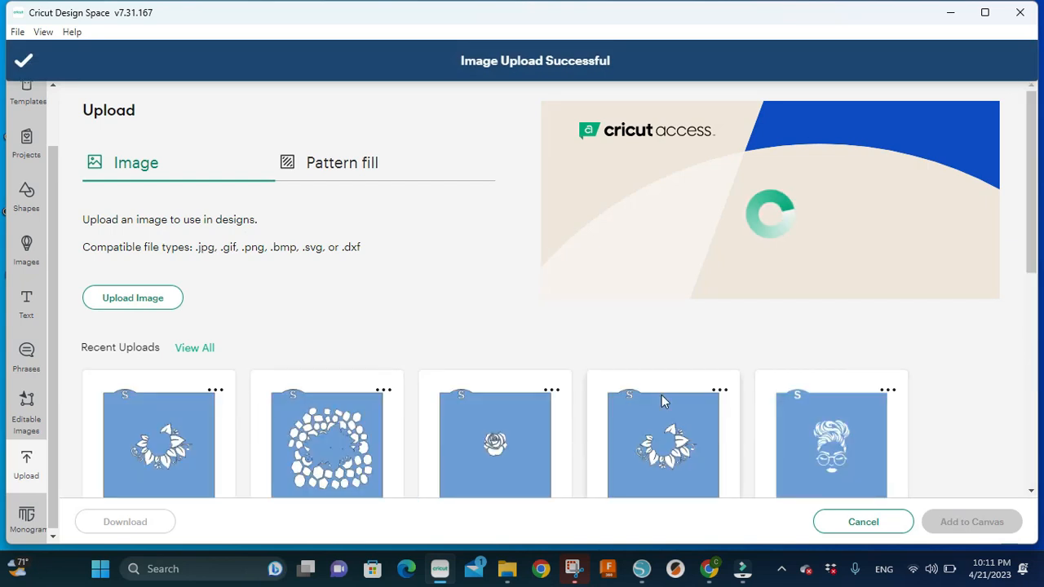
Step: Upload Rose 2 from the extracted Roses on a Path folder in Downloads as another image
click(174, 303)
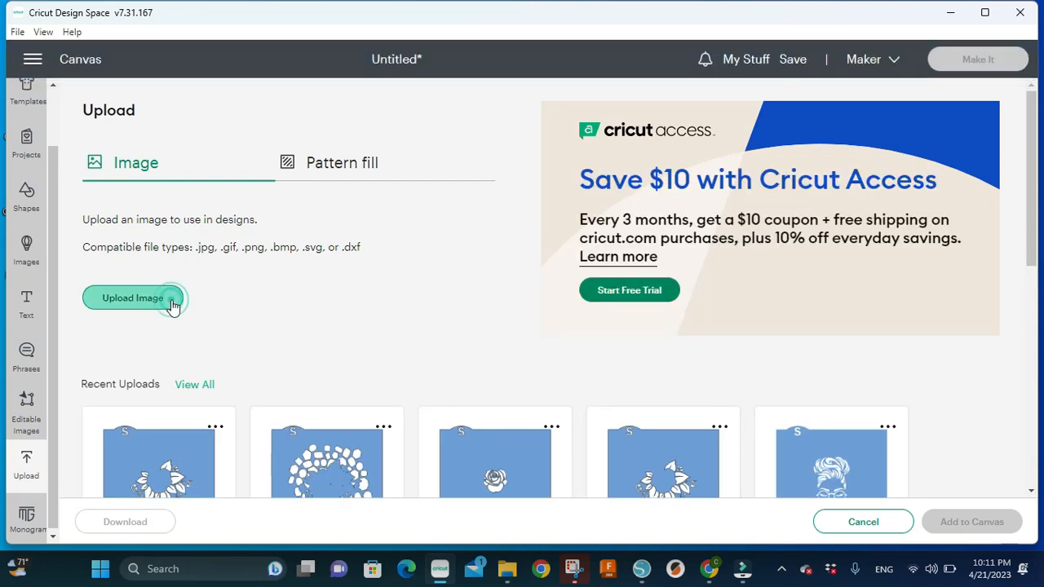
click(512, 297)
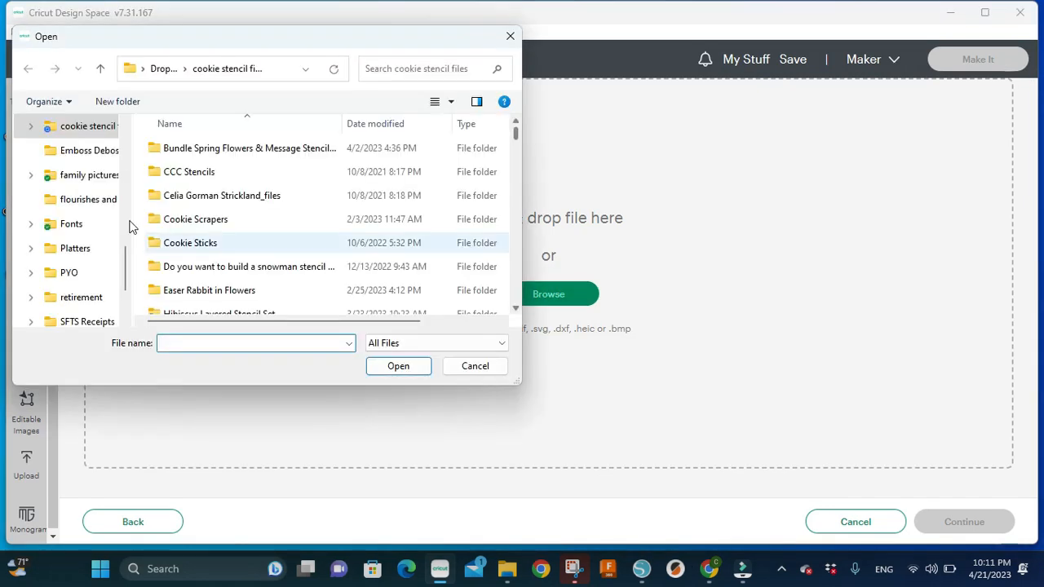
drag(127, 256, 126, 144)
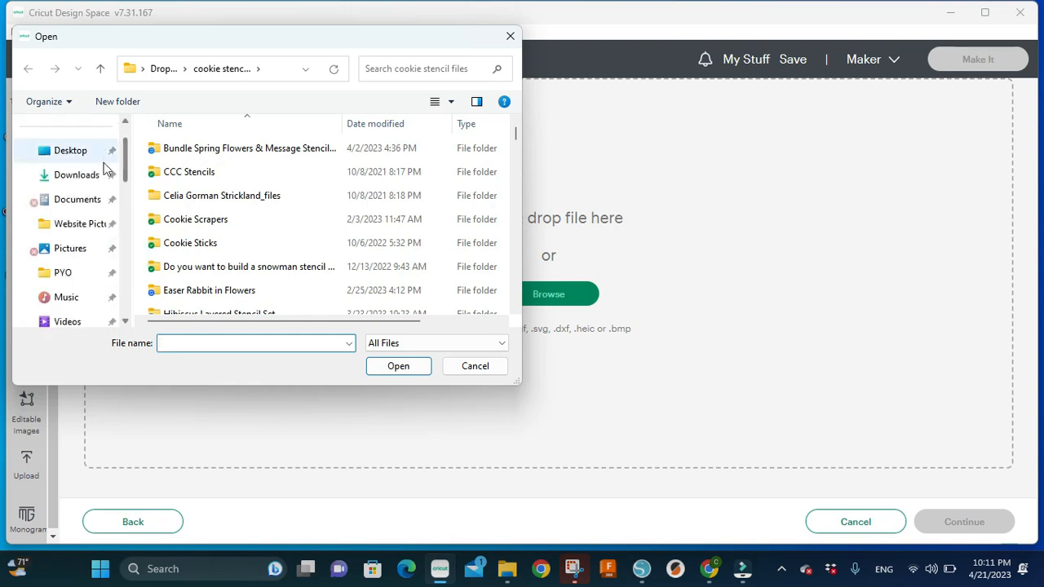
click(90, 181)
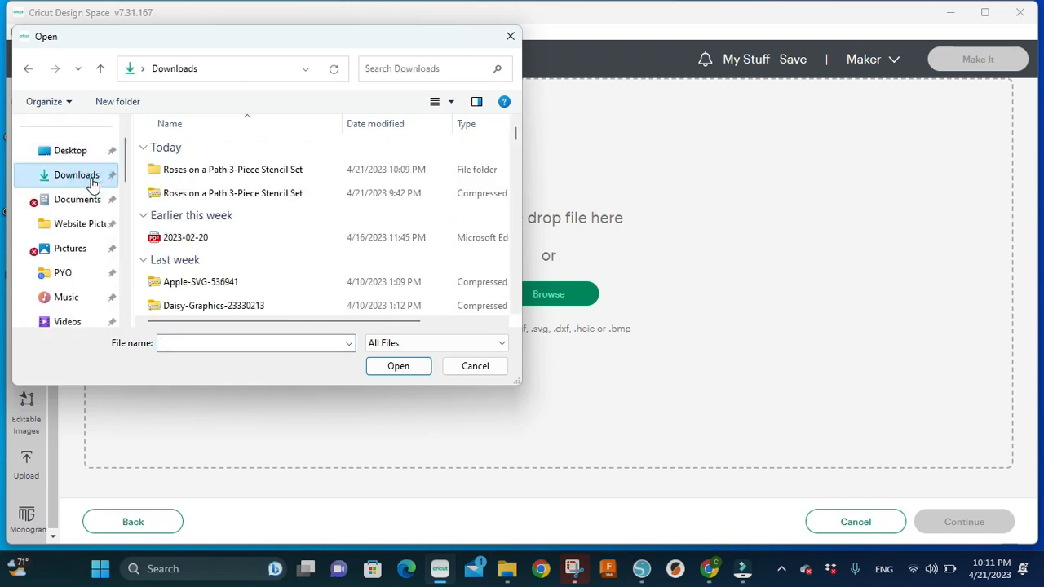
double_click(168, 173)
click(170, 173)
double_click(170, 173)
click(180, 196)
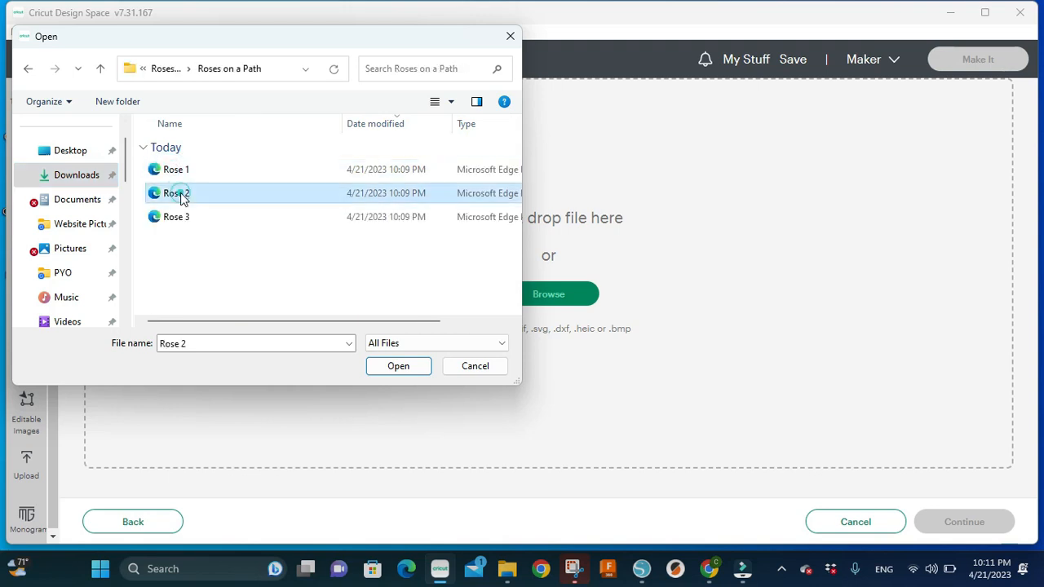
click(380, 367)
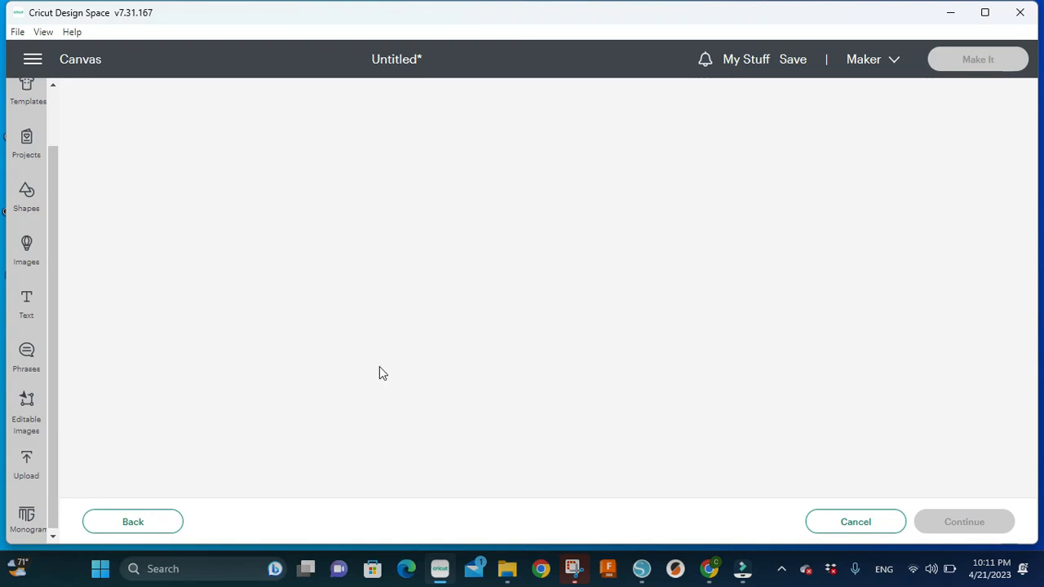
click(946, 524)
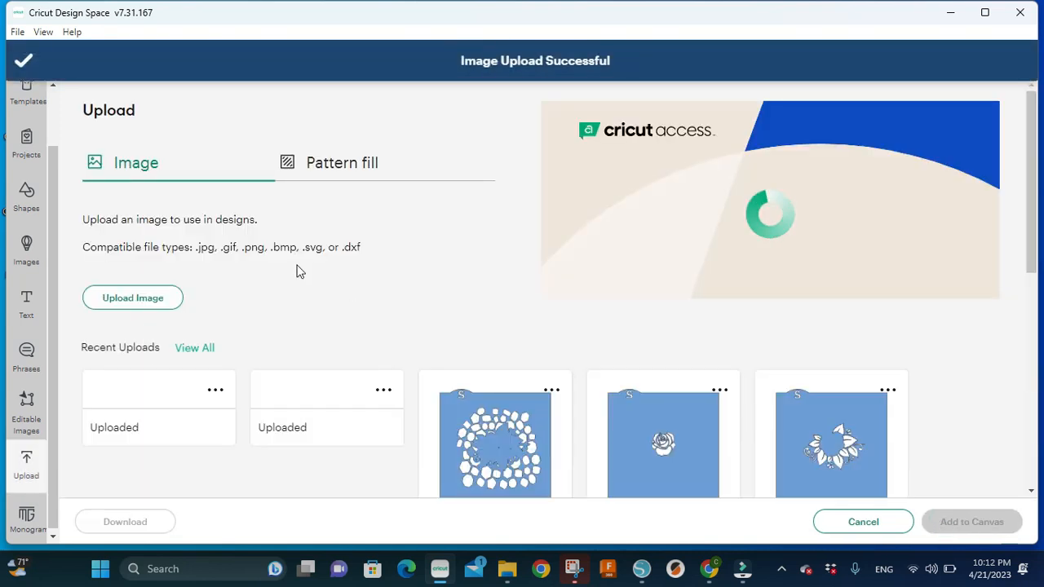
Step: Upload Rose 3 from the extracted Roses on a Path folder in Downloads as a further cut image
click(167, 305)
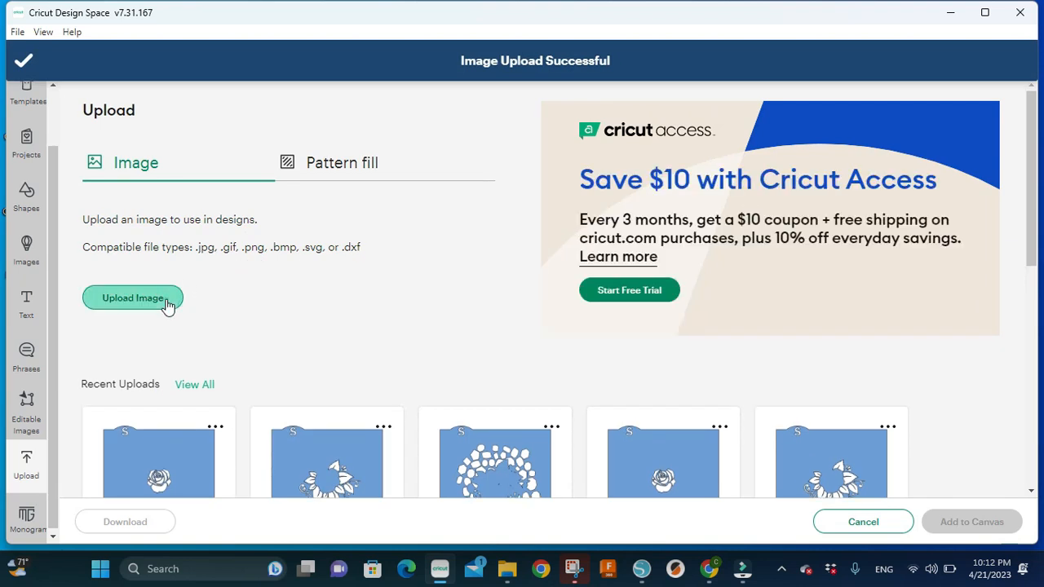
click(581, 295)
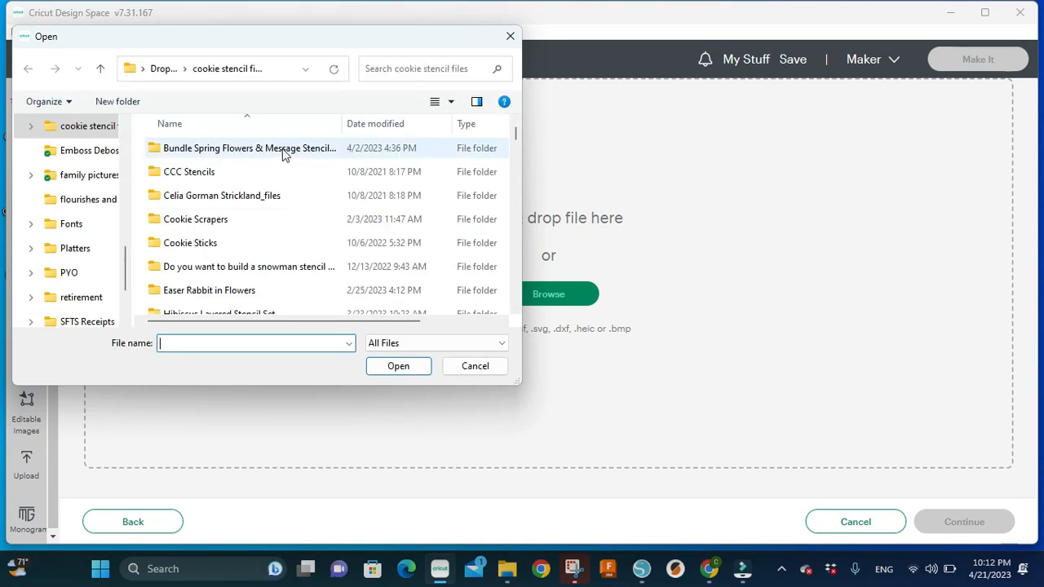
drag(123, 269, 104, 167)
click(87, 184)
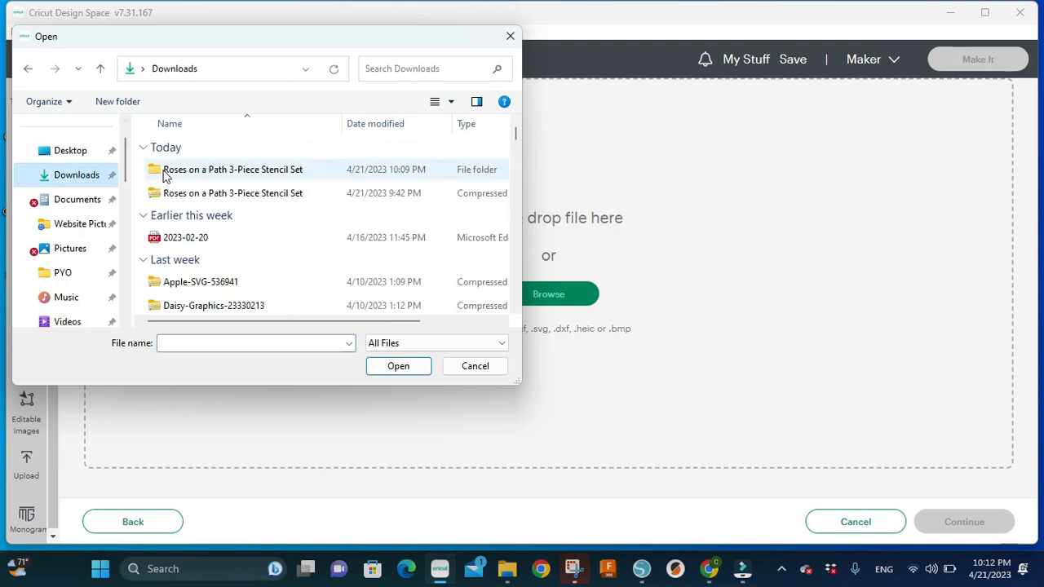
double_click(160, 171)
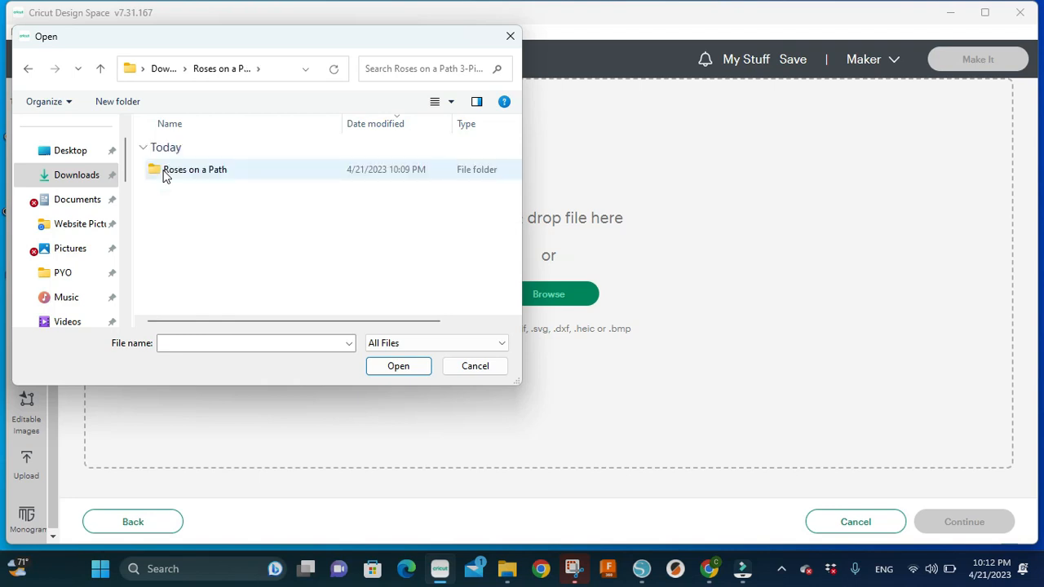
double_click(166, 173)
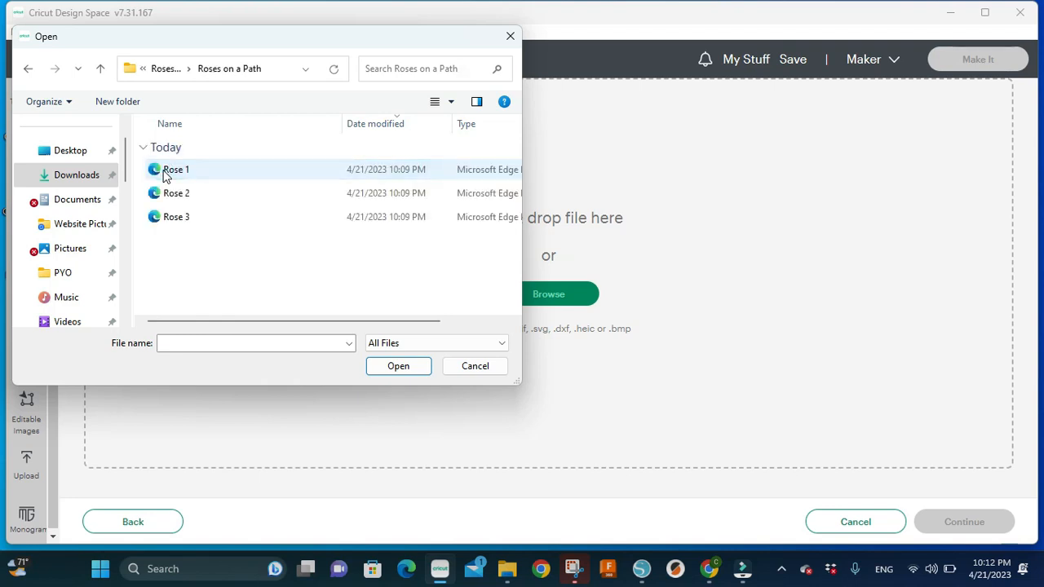
click(174, 218)
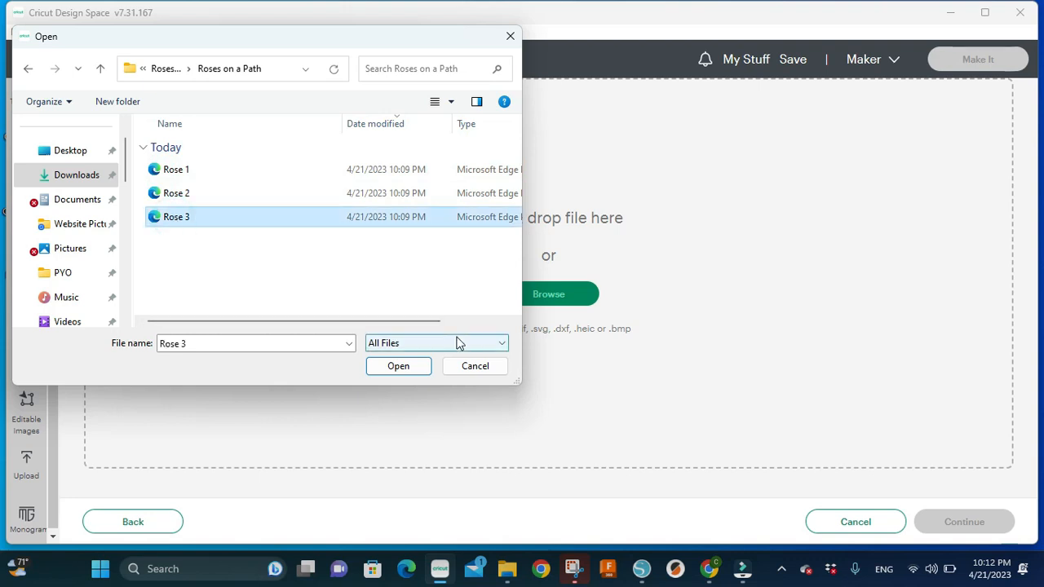
click(419, 367)
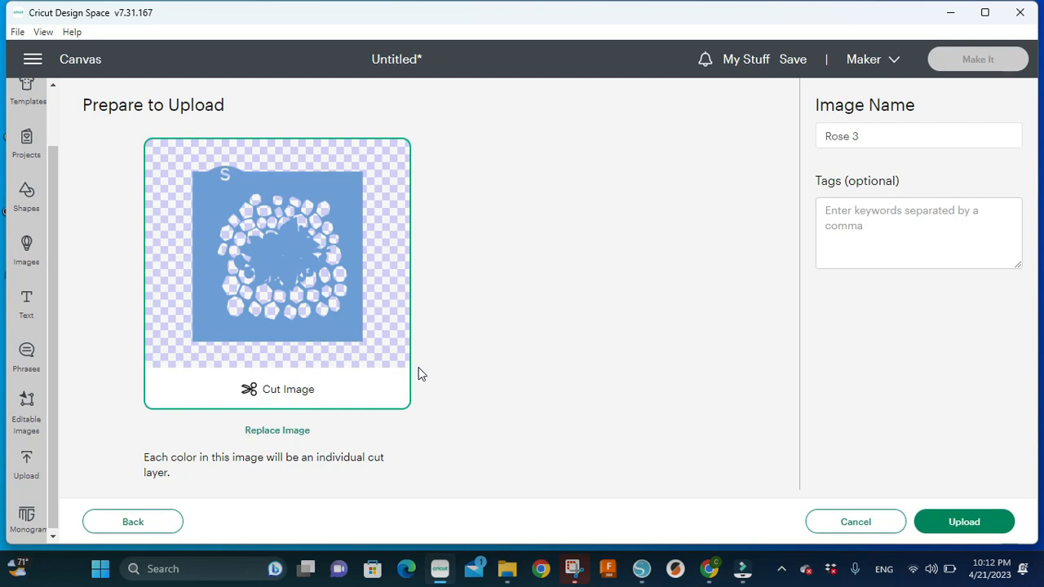
click(944, 526)
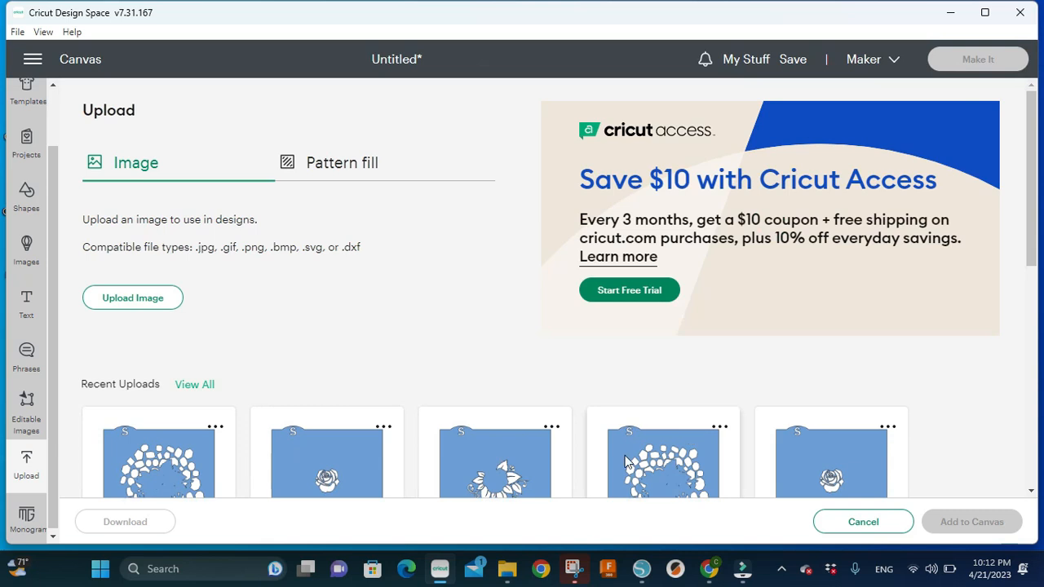
Step: Select the three newest uploads, the stone path, rose and leaf wreath stencils, and add them to the canvas
drag(1032, 186, 1042, 245)
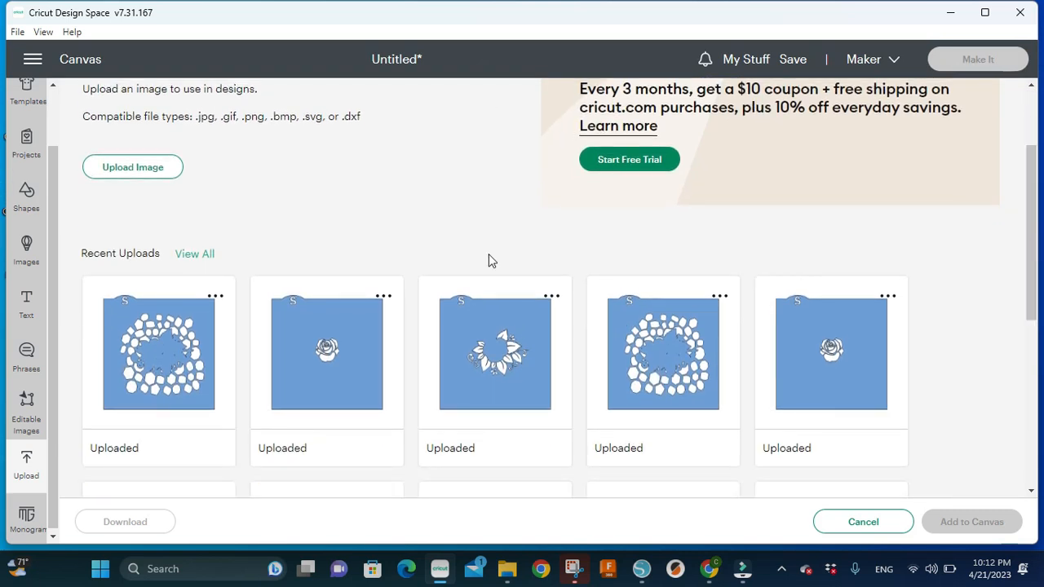
click(200, 321)
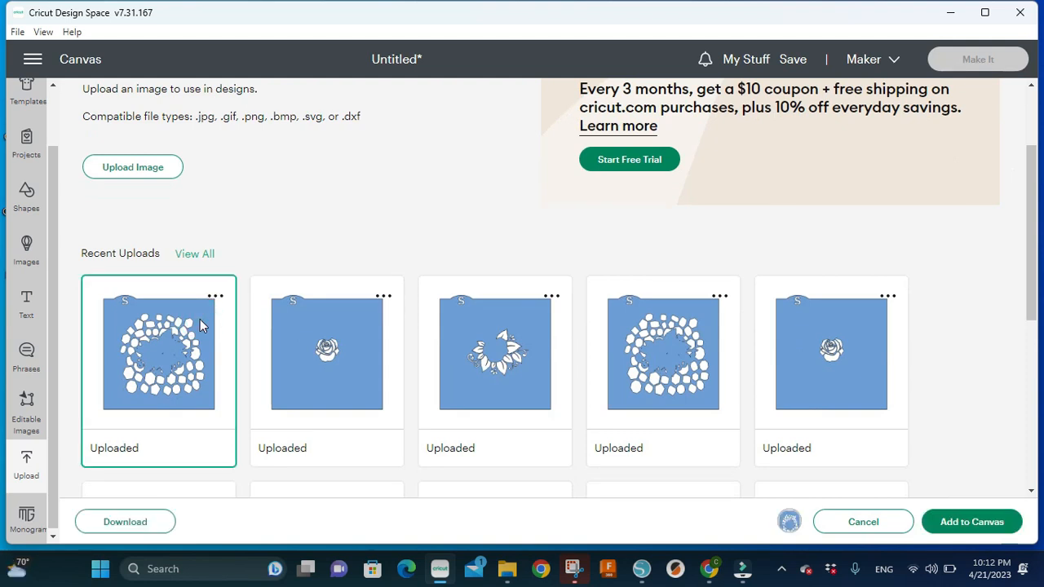
click(331, 325)
click(455, 327)
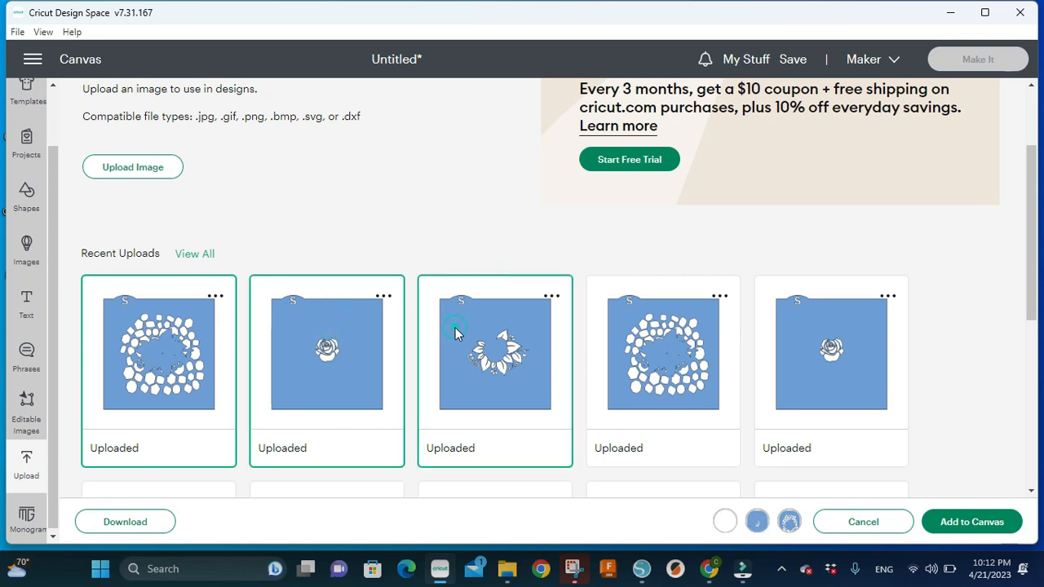
click(984, 529)
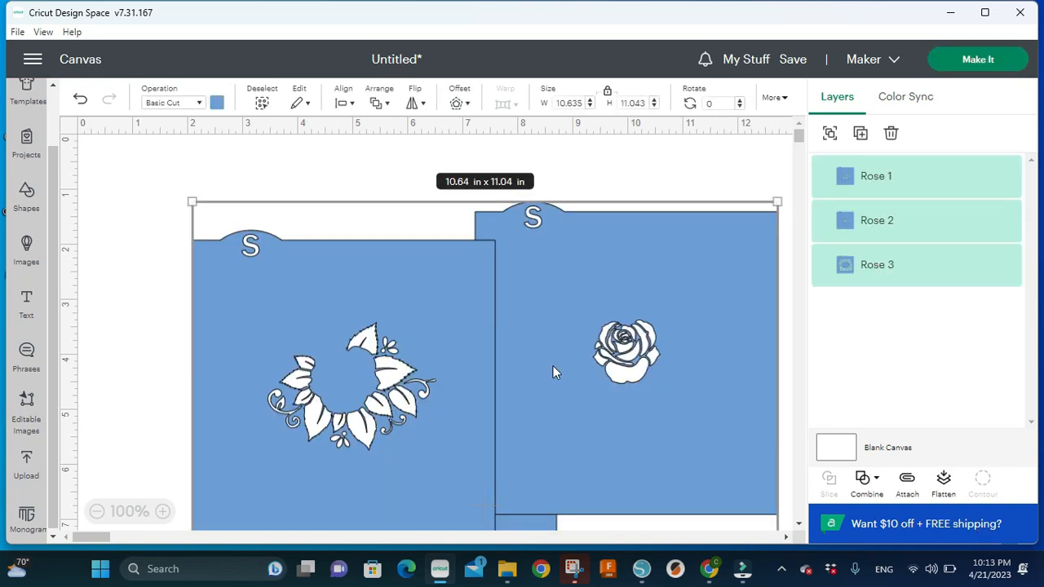
Step: Move the stencils to the canvas's upper-left corner and separate them, with Rose 1 and Rose 2 side by side and Rose 3 below
drag(447, 334, 333, 276)
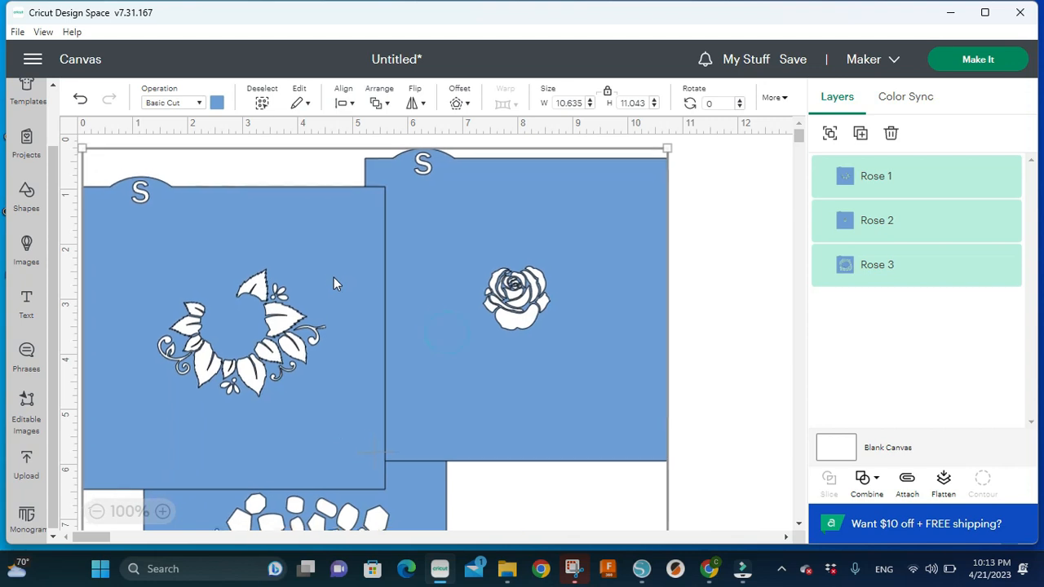
click(688, 213)
click(706, 221)
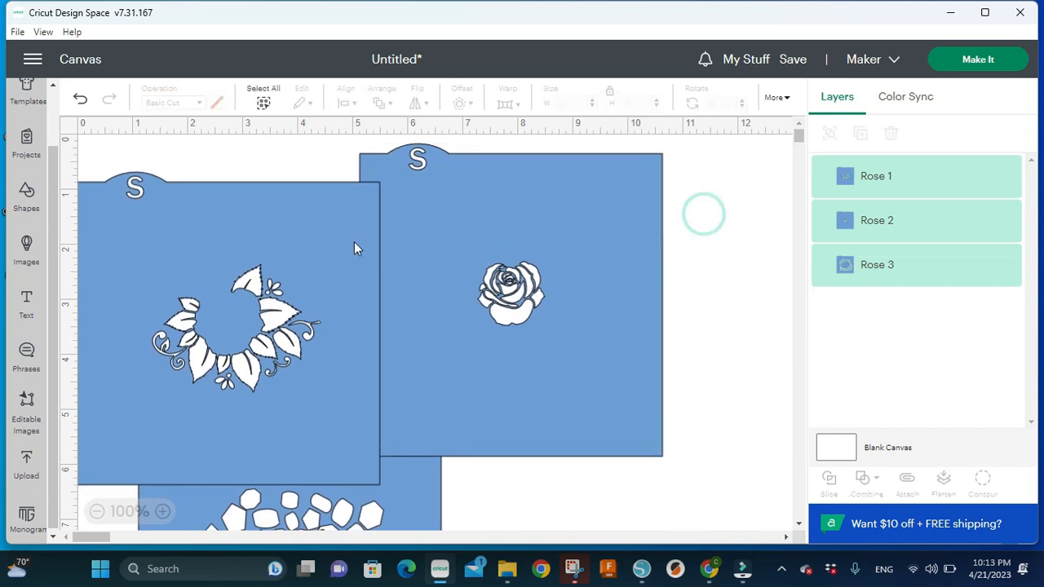
drag(348, 231, 347, 202)
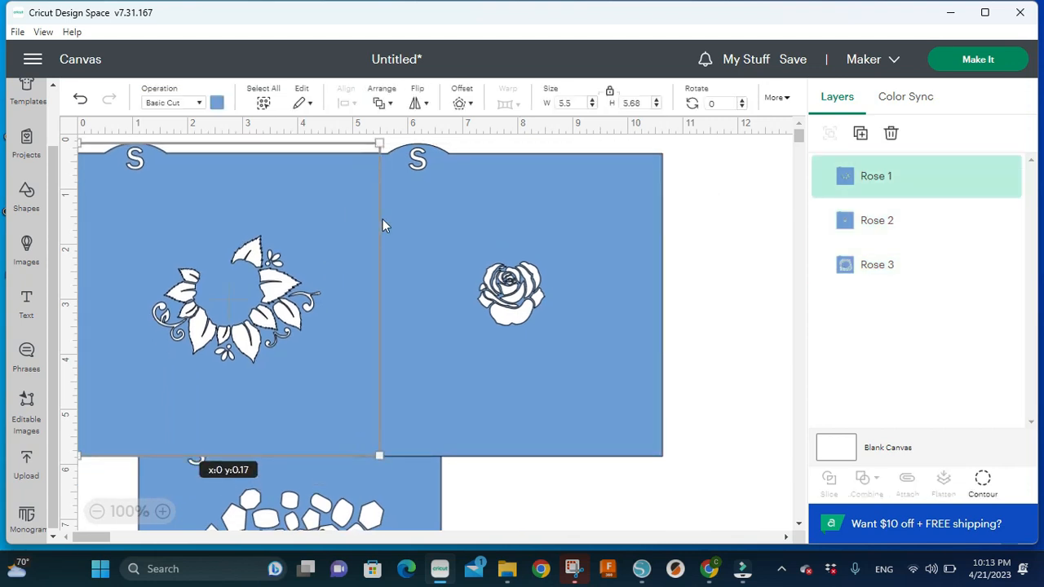
drag(468, 245, 513, 242)
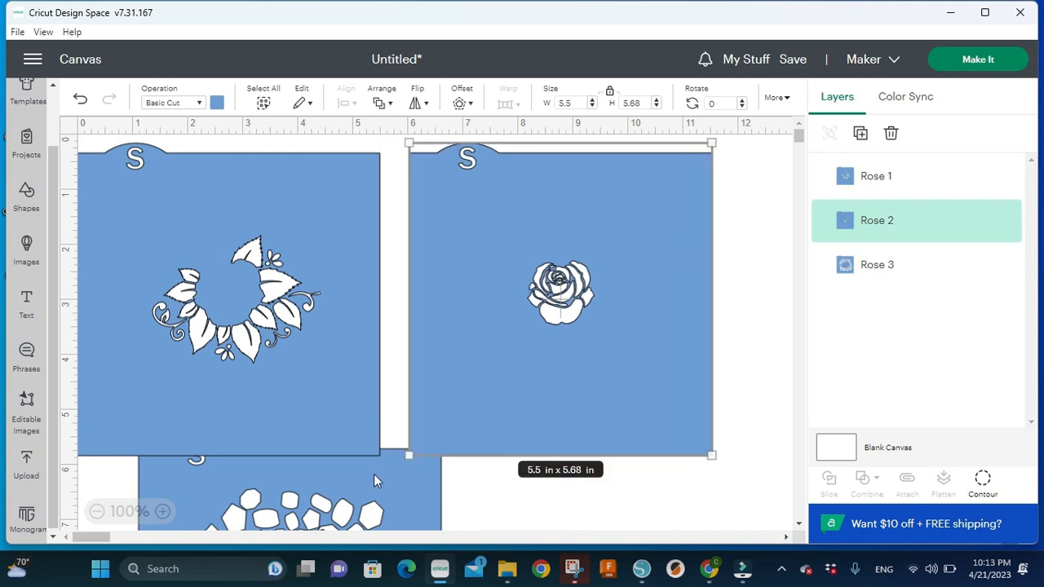
drag(376, 486, 424, 524)
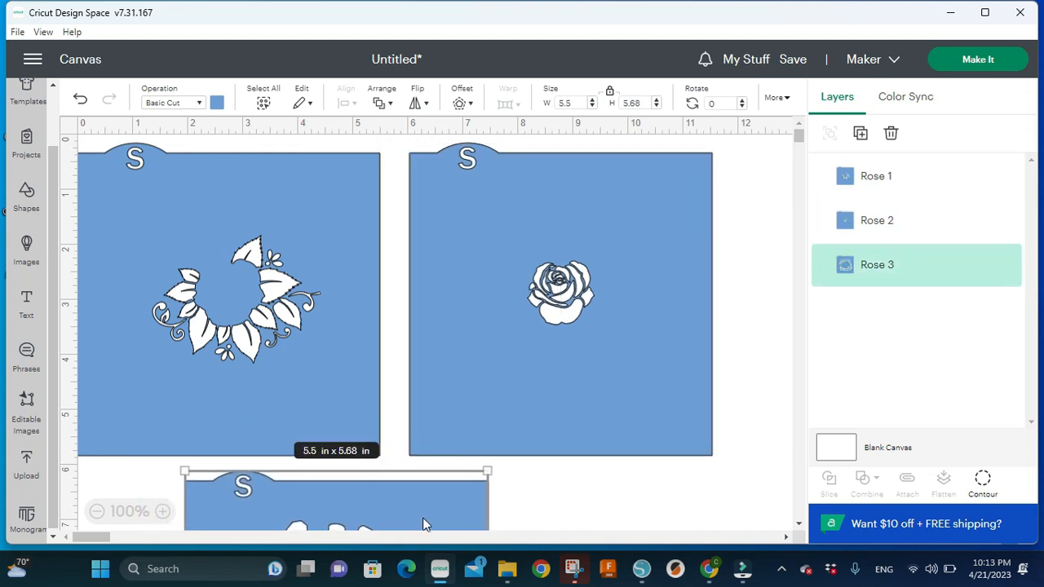
click(743, 430)
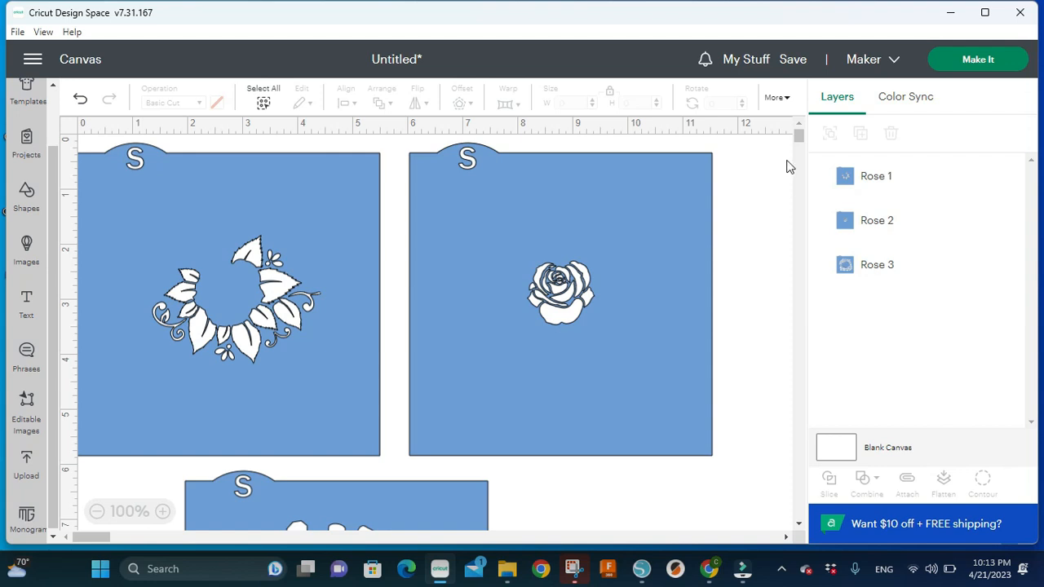
click(788, 67)
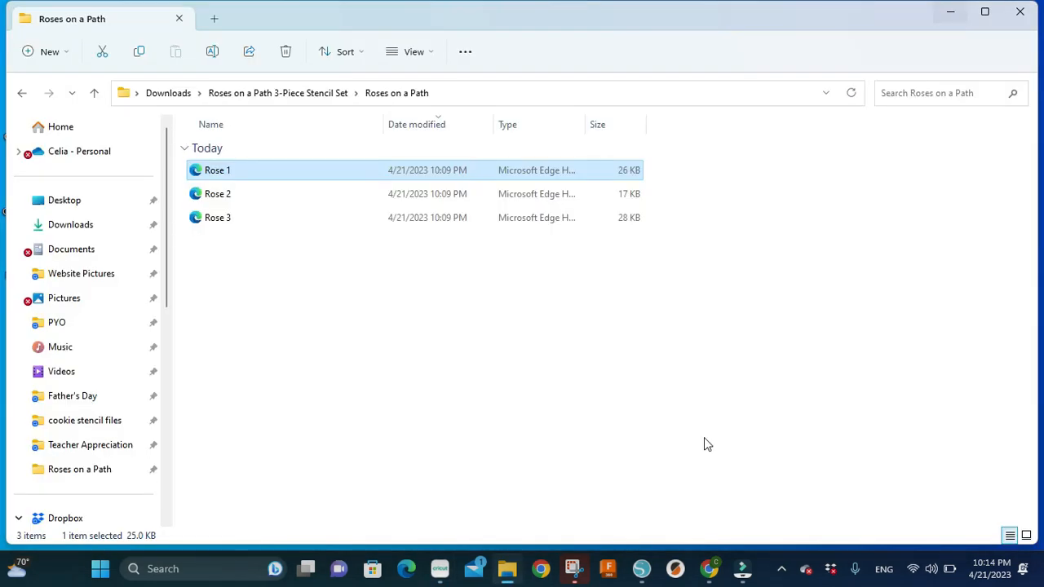
Step: Switch to Silhouette Studio and start merging a file into the blank Untitled-7 design
click(641, 574)
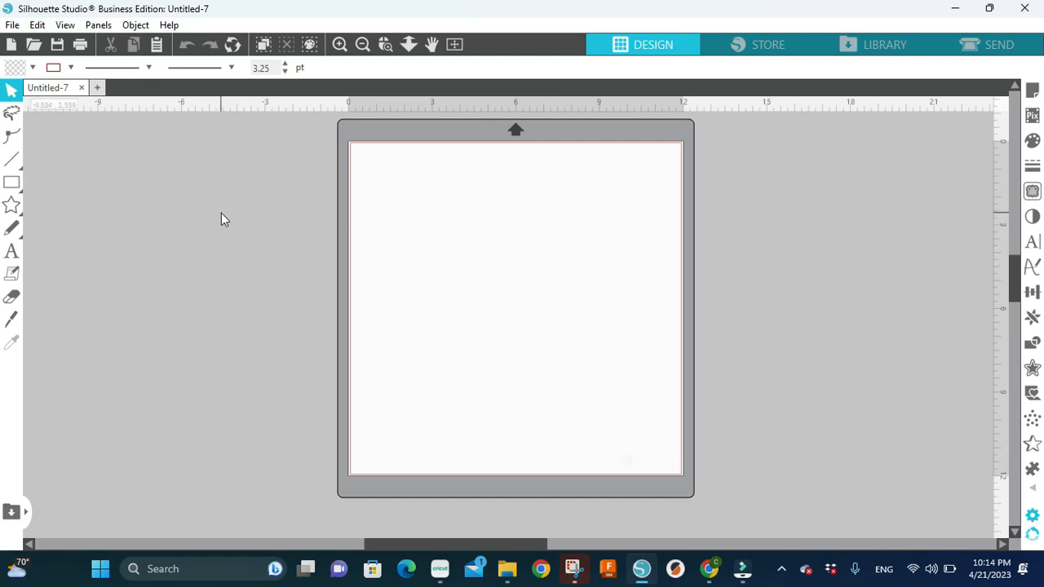
click(12, 26)
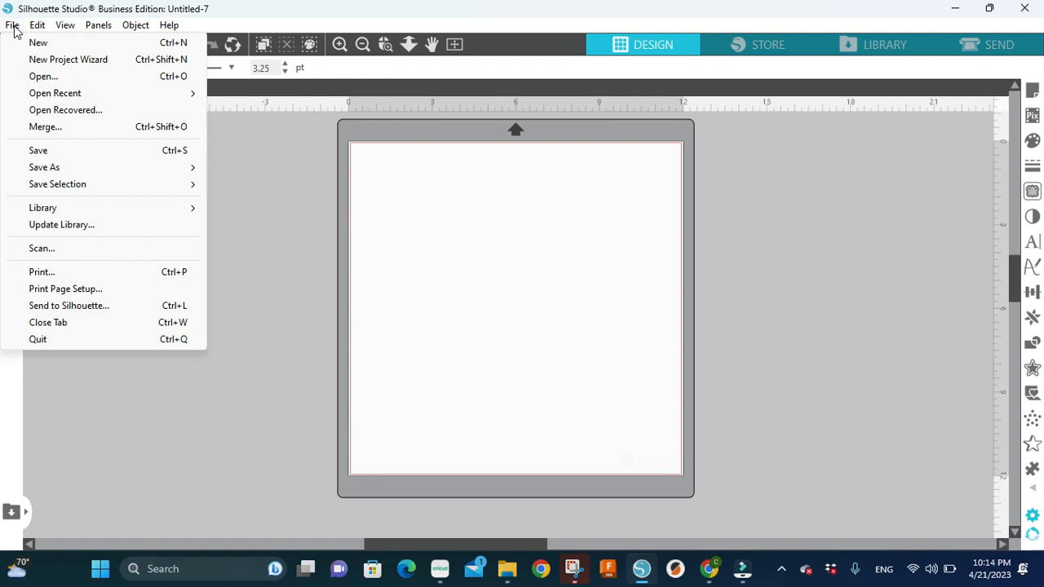
click(36, 129)
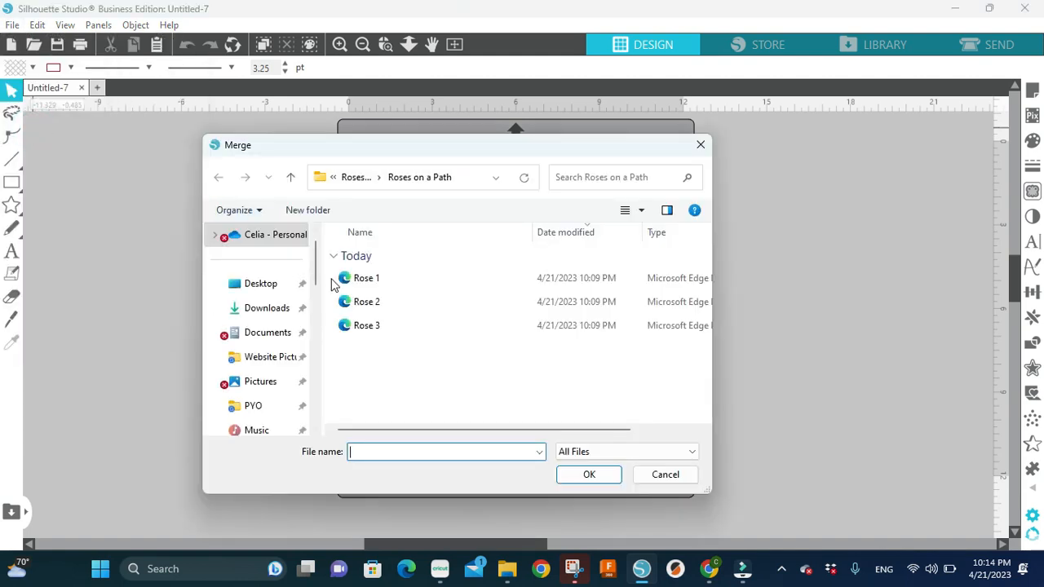
Step: Merge Rose 1 from the extracted Roses on a Path folder in Downloads and place it in the mat's upper-left corner
click(284, 311)
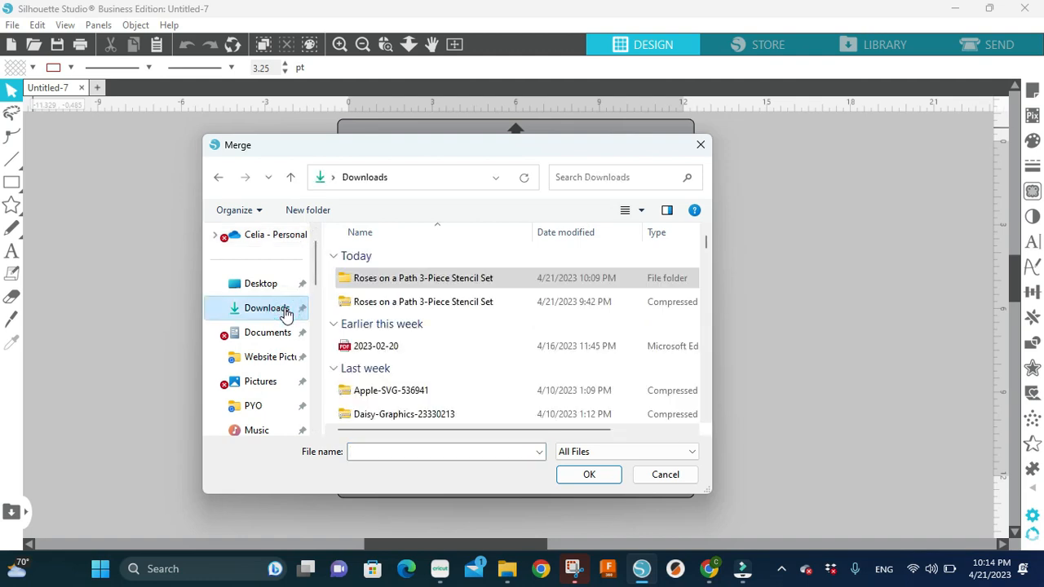
double_click(365, 279)
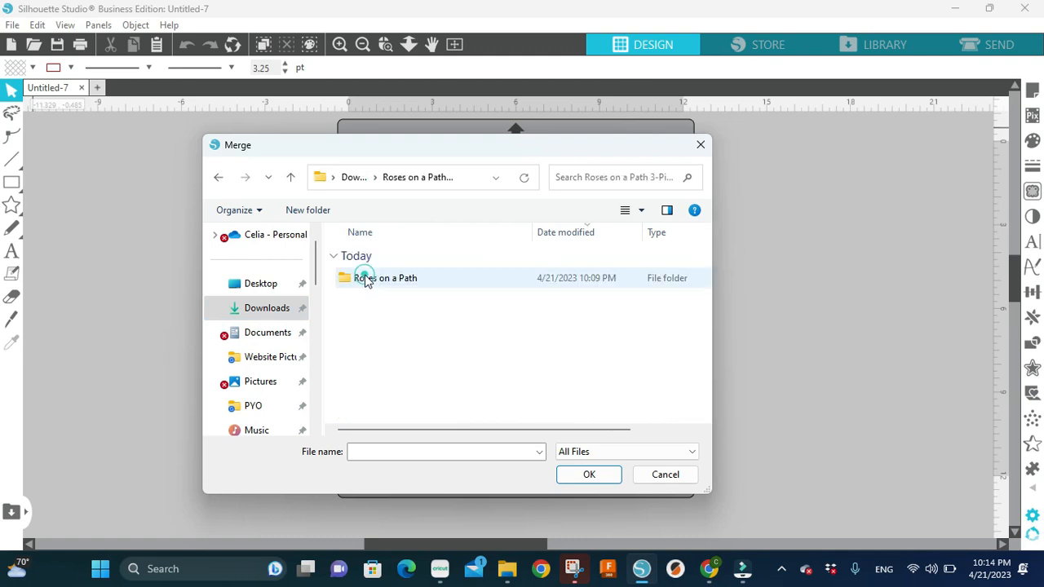
double_click(366, 279)
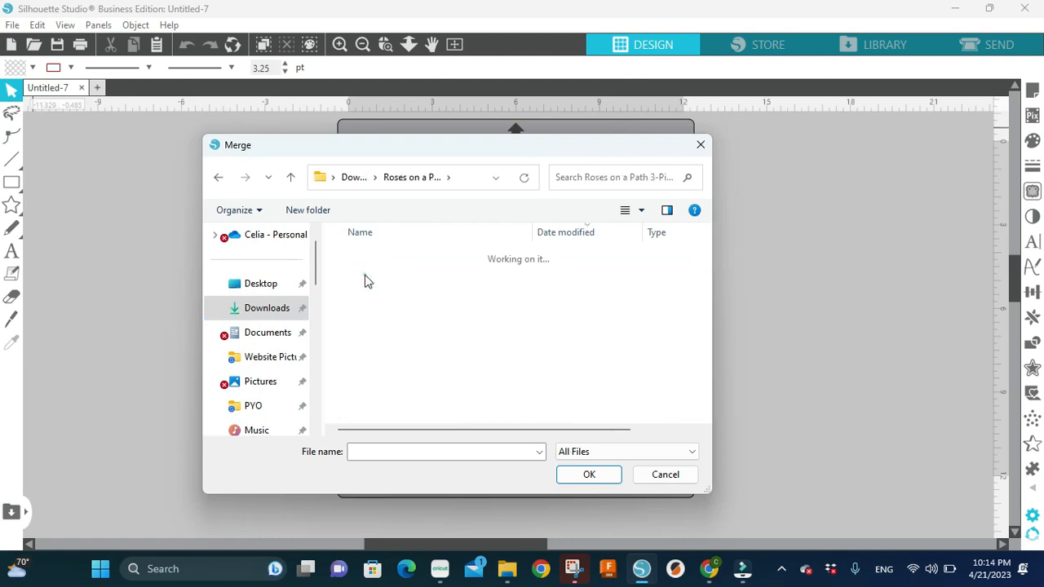
click(365, 279)
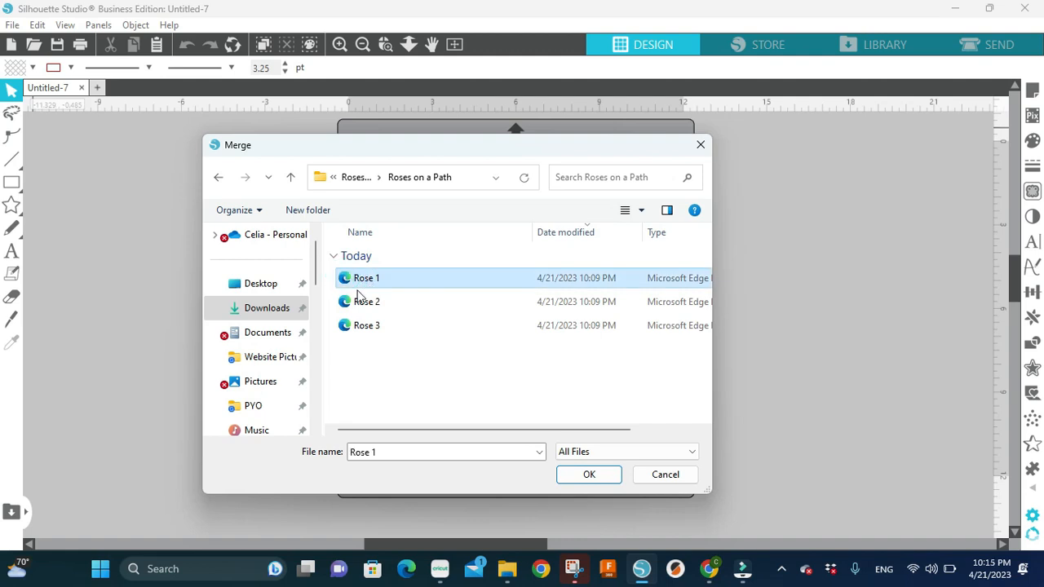
click(588, 475)
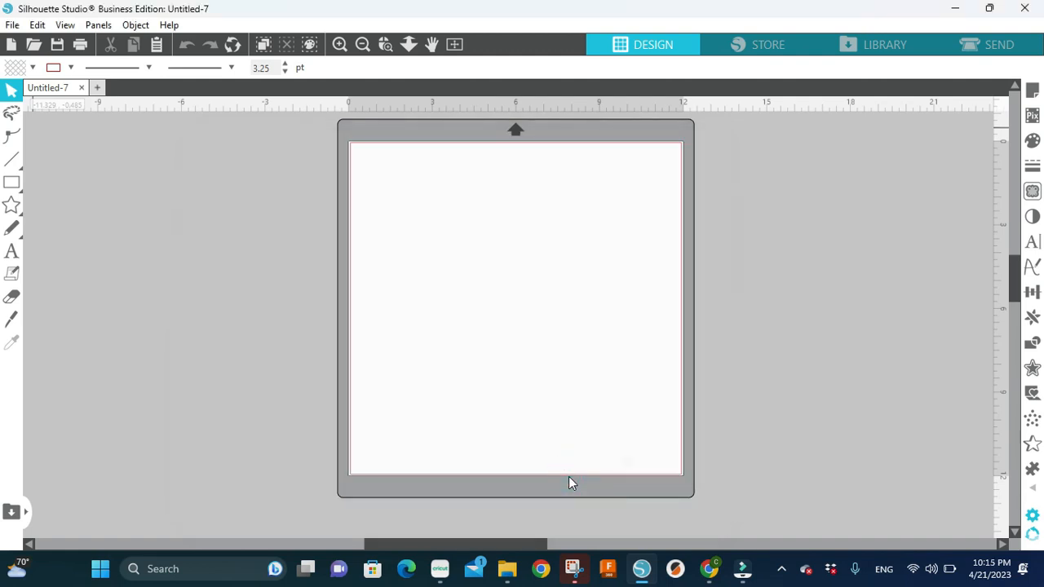
drag(549, 359, 455, 276)
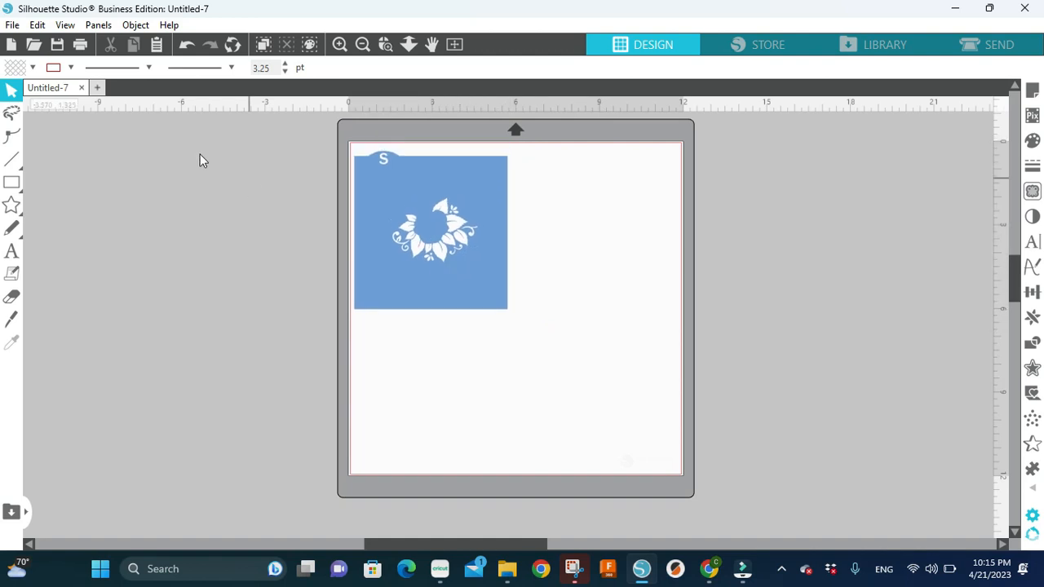
Step: Merge Rose 2 from the Roses on a Path folder and place it on the right half of the mat, clear of Rose 1
click(13, 27)
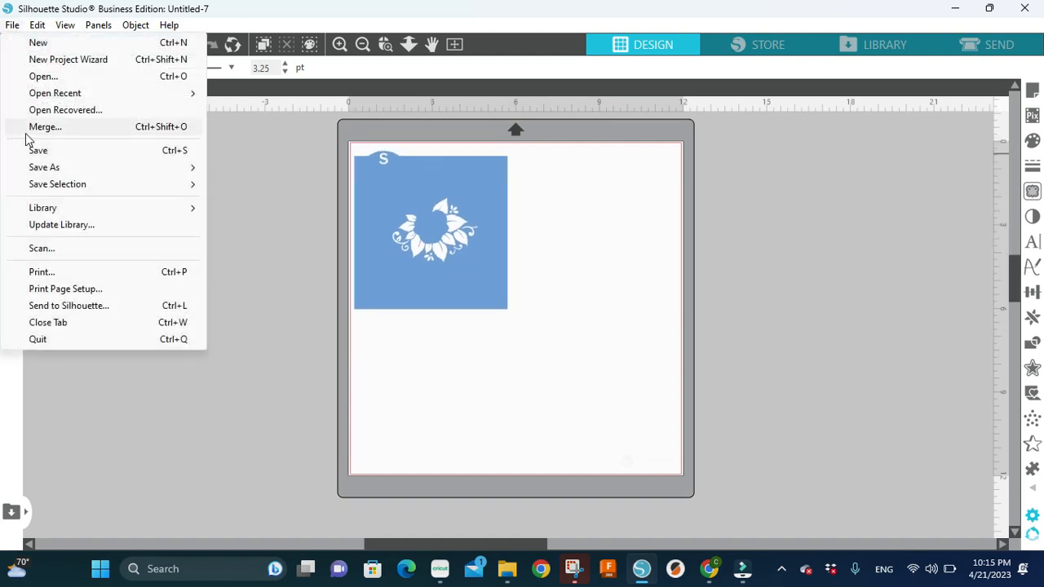
click(28, 131)
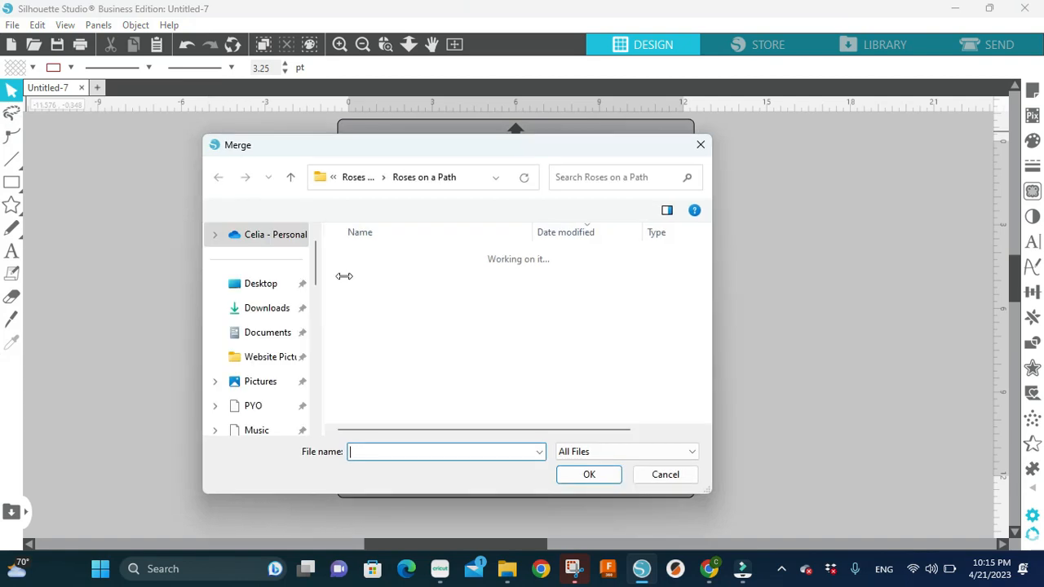
click(389, 302)
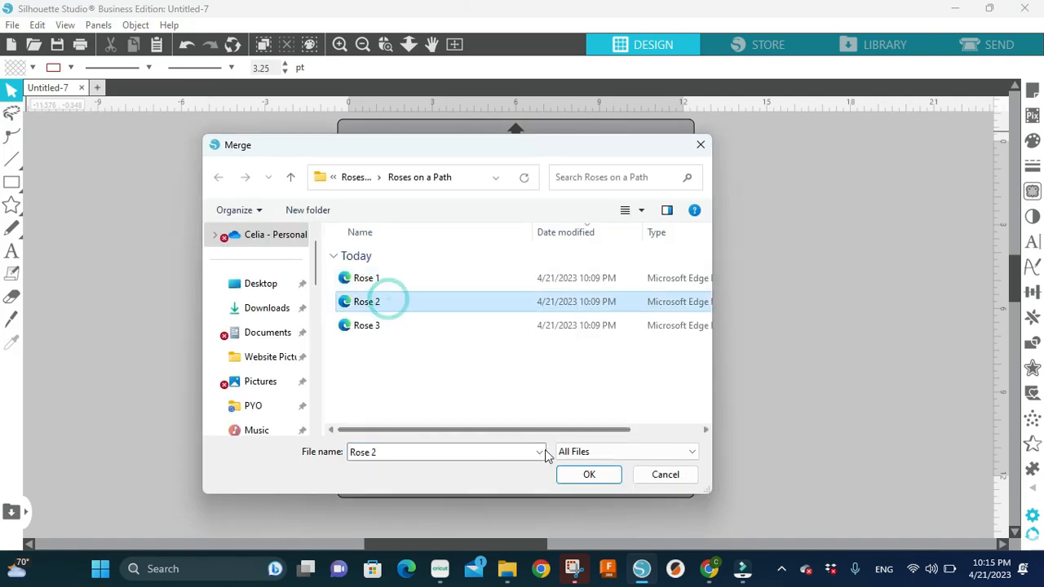
click(575, 477)
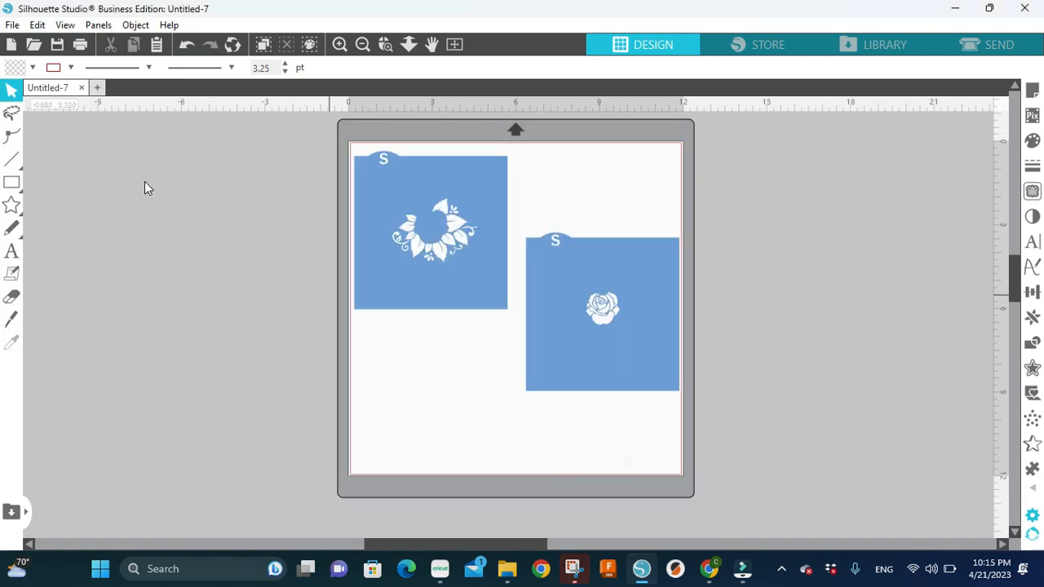
Step: Merge Rose 3 from the Roses on a Path folder into the same design
click(13, 24)
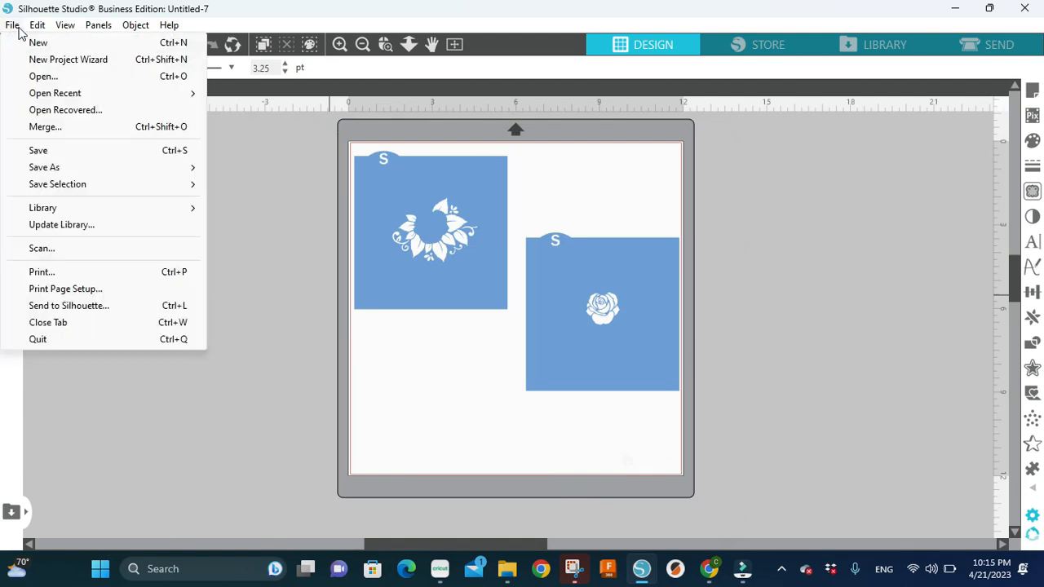
click(49, 128)
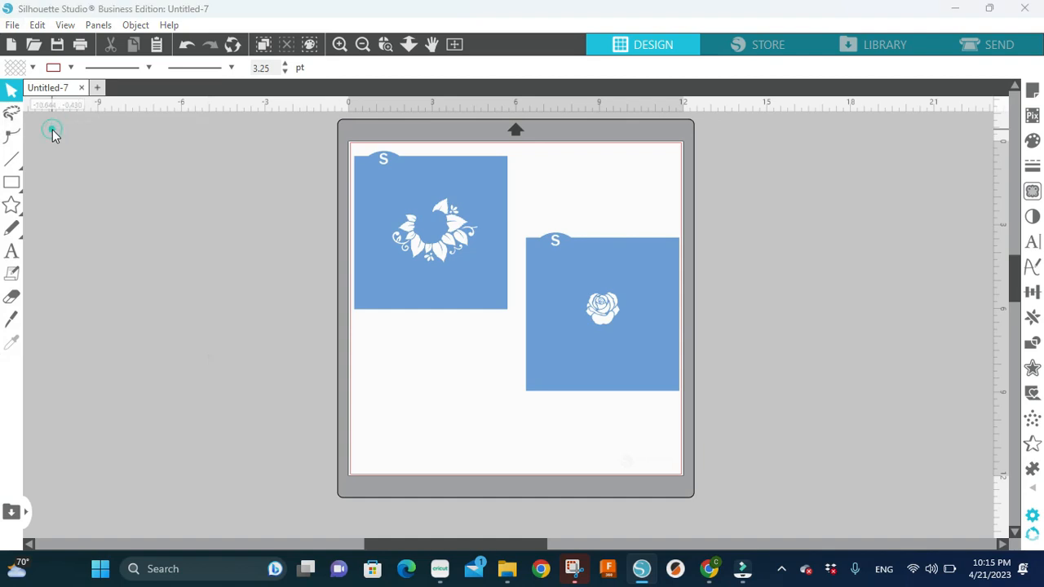
click(373, 327)
click(573, 478)
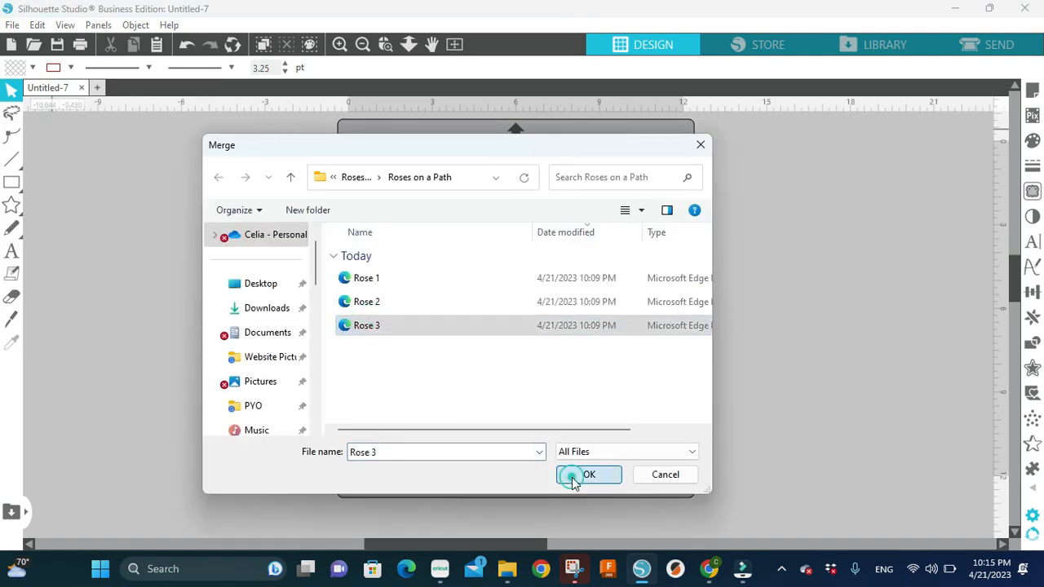
Step: Arrange the merged rose stencils on the mat, one in the upper-right area and the stone-path design below, so that none overlap
drag(582, 285, 576, 200)
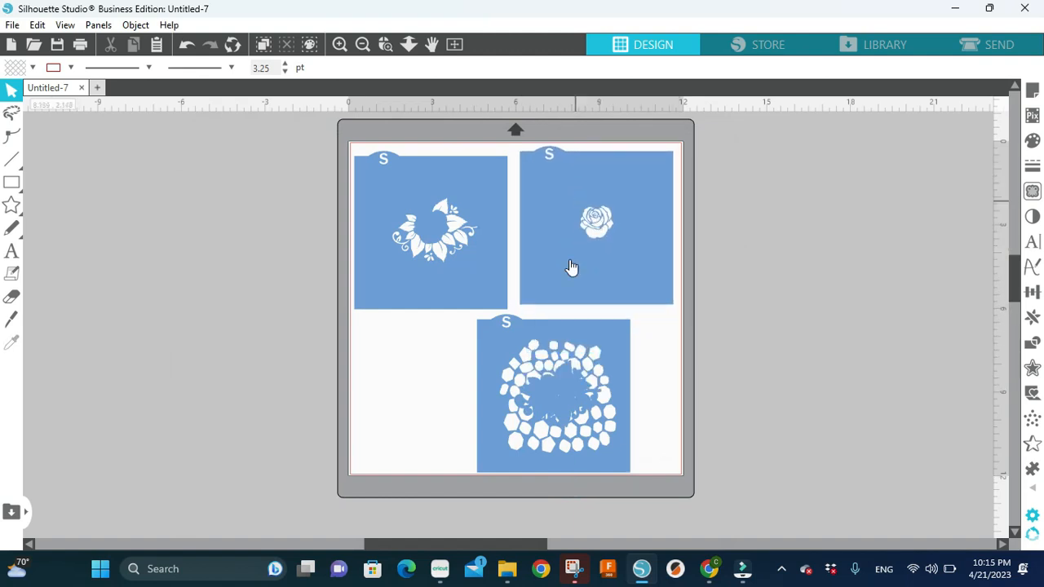
drag(571, 332, 549, 330)
drag(498, 289, 499, 283)
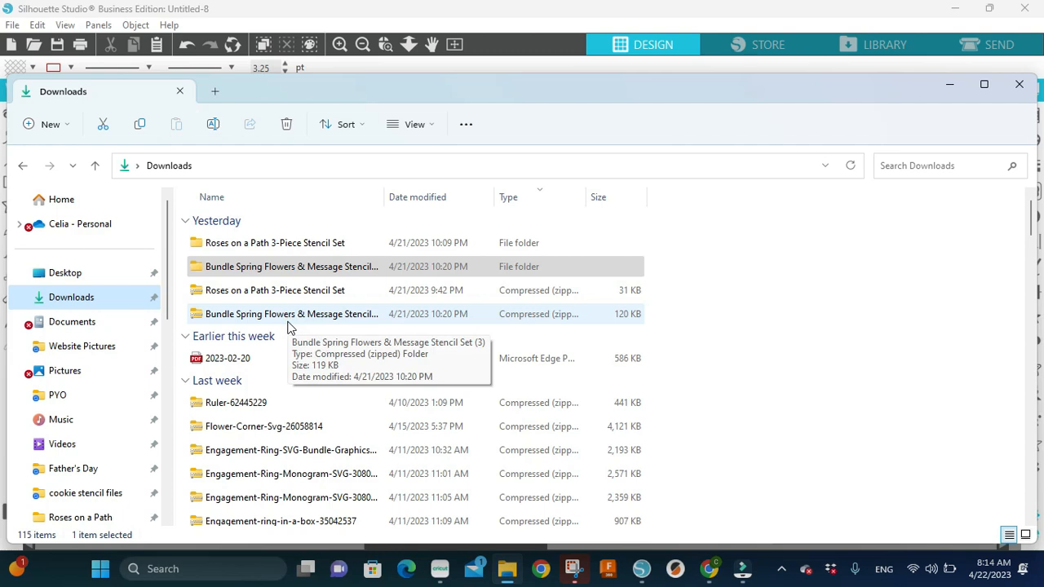
Step: Open the Spring Flower Stencil Set folder inside the extracted Bundle Spring Flowers & Message Stencil Set (3) folder in Downloads
double_click(273, 267)
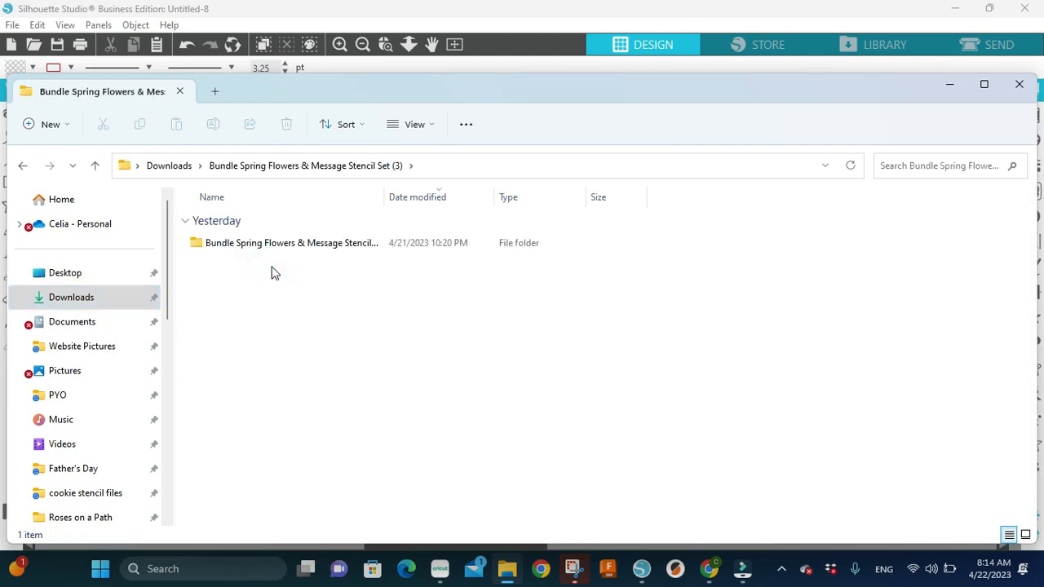
double_click(276, 248)
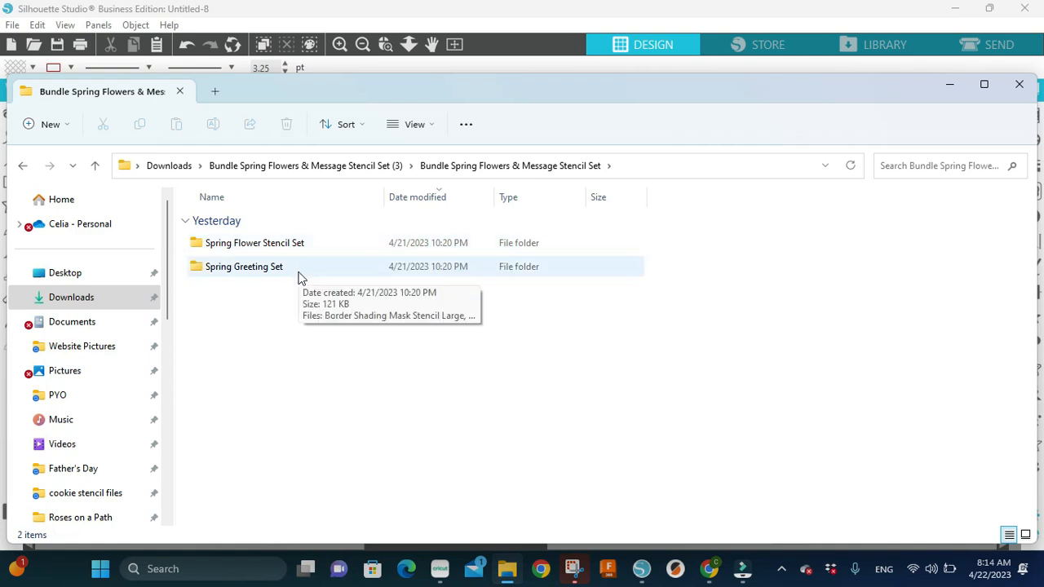
click(302, 251)
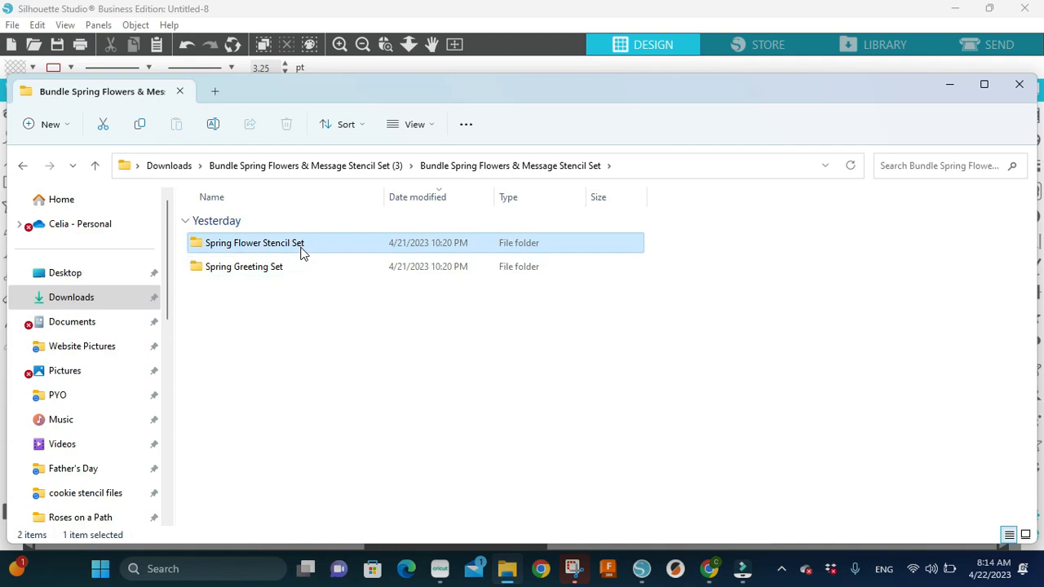
double_click(302, 251)
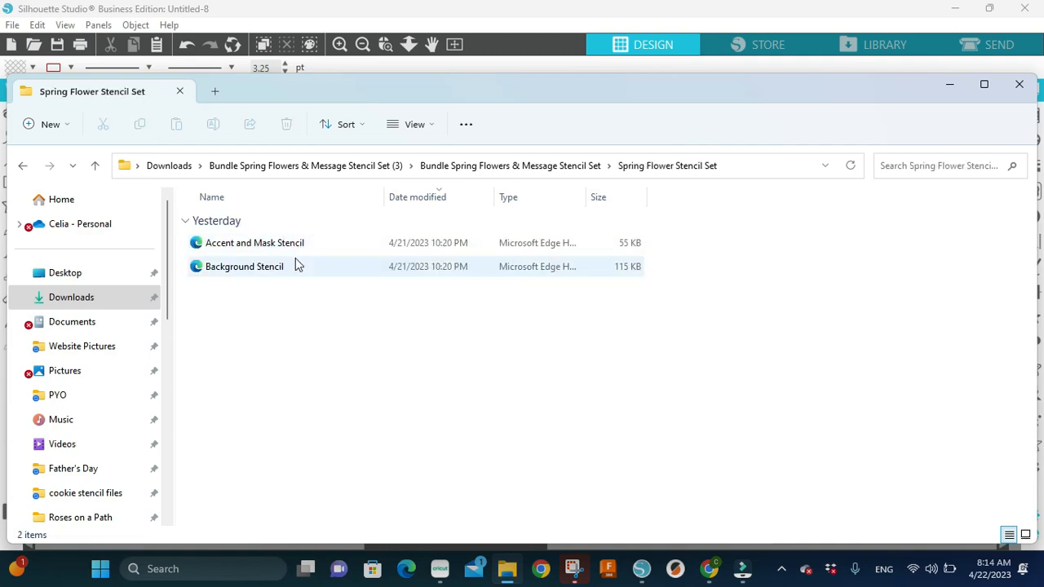
Step: Preview the Background Stencil file and the Accent and Mask Stencil file in the browser, closing each preview after viewing it
double_click(280, 269)
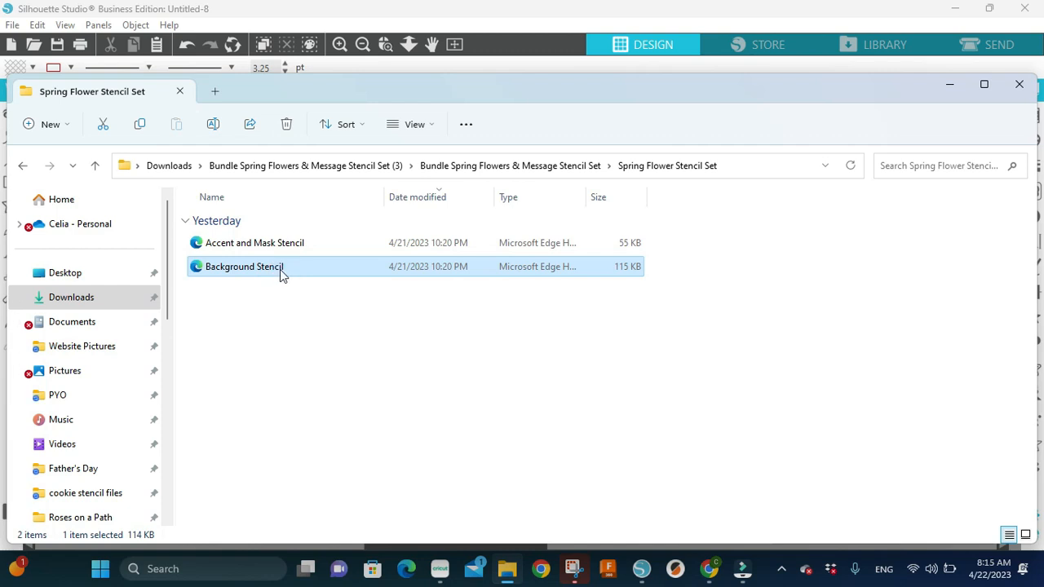
double_click(245, 267)
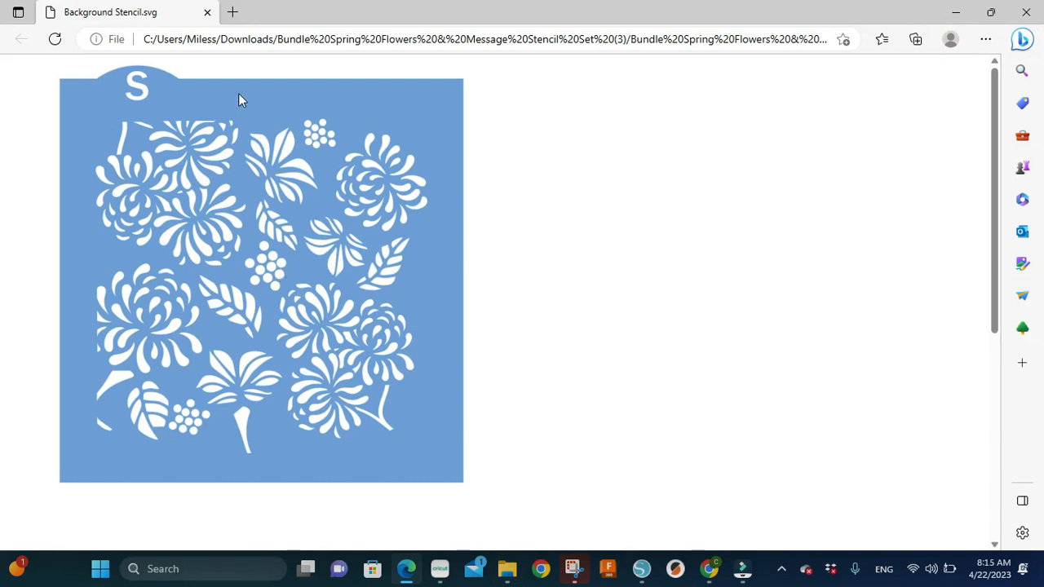
click(208, 14)
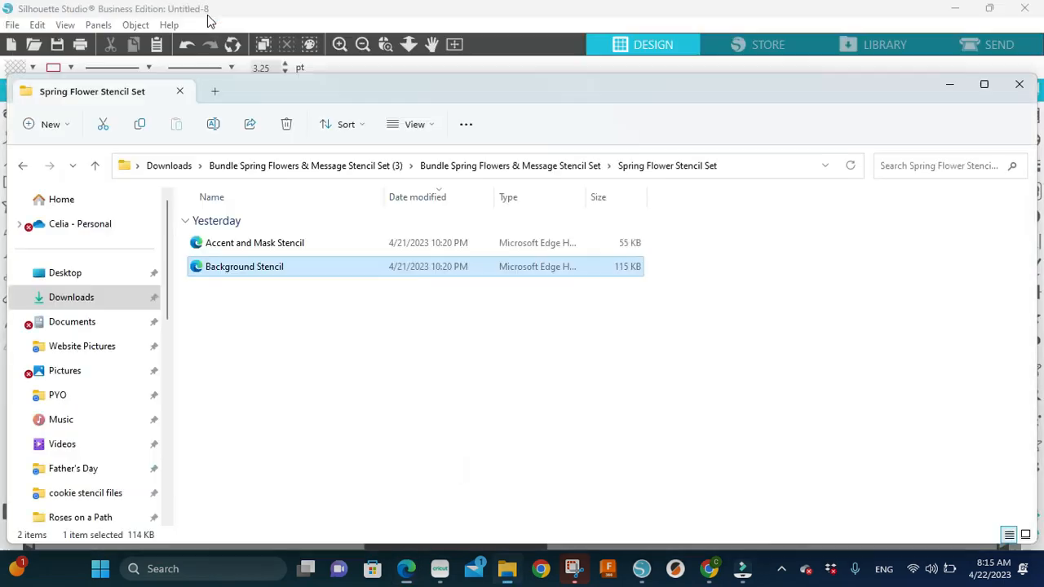
click(239, 247)
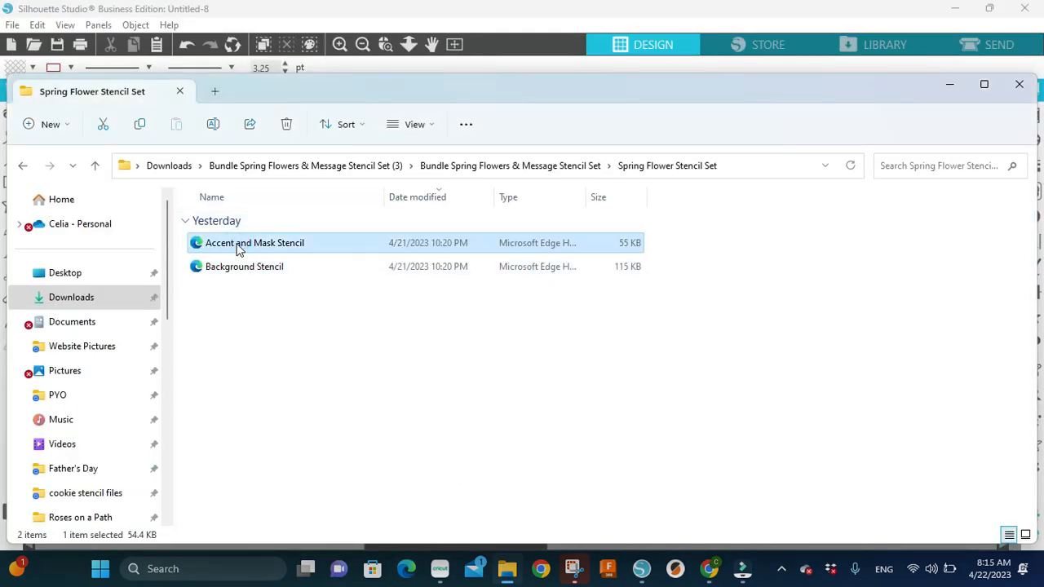
double_click(239, 248)
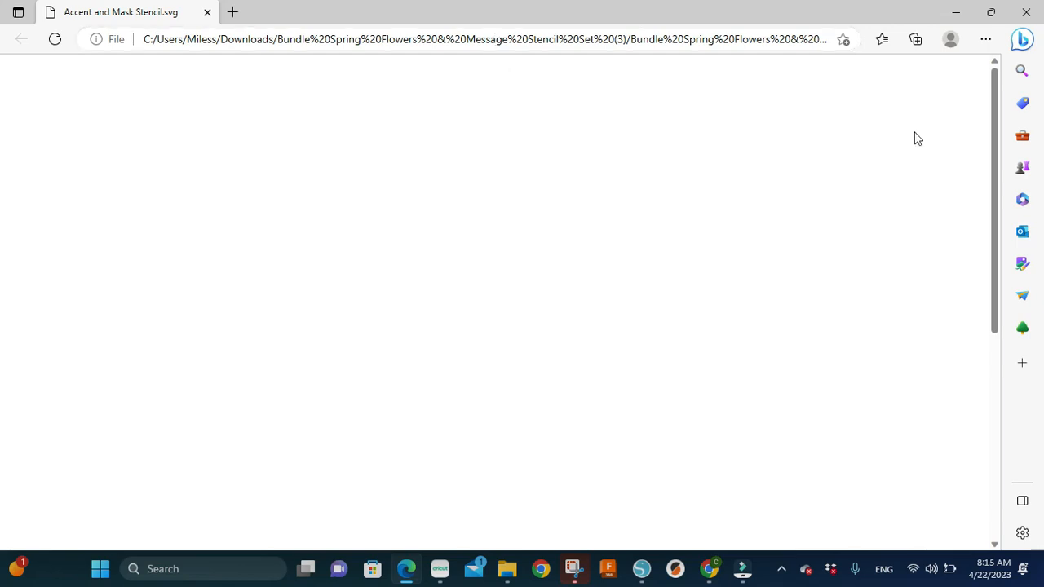
drag(996, 185, 748, 196)
click(208, 12)
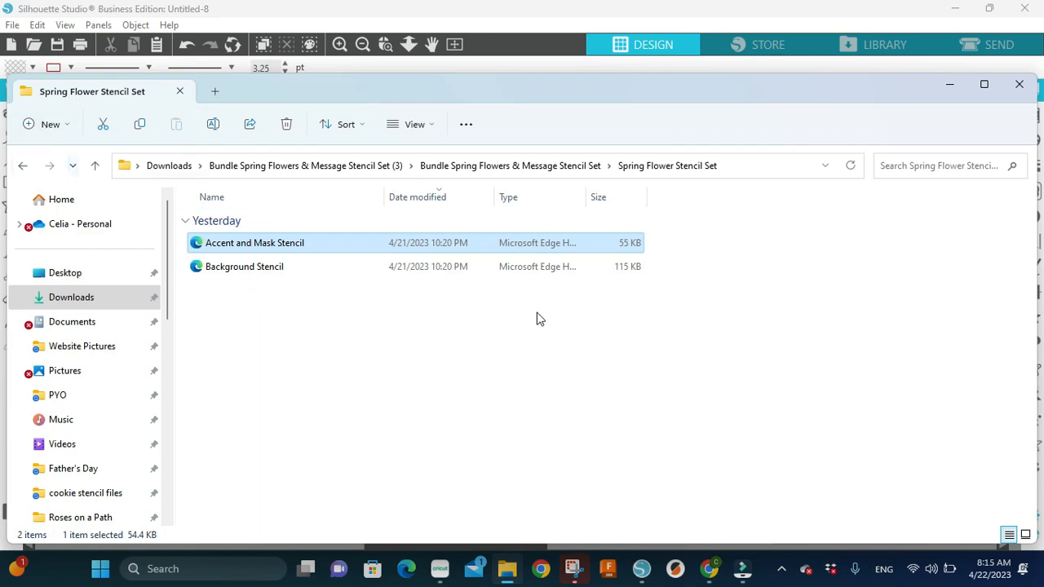
Step: Switch to Silhouette Studio, merge Accent and Mask Stencil into the blank Untitled-8 design and place it in the mat's upper-left corner
click(642, 568)
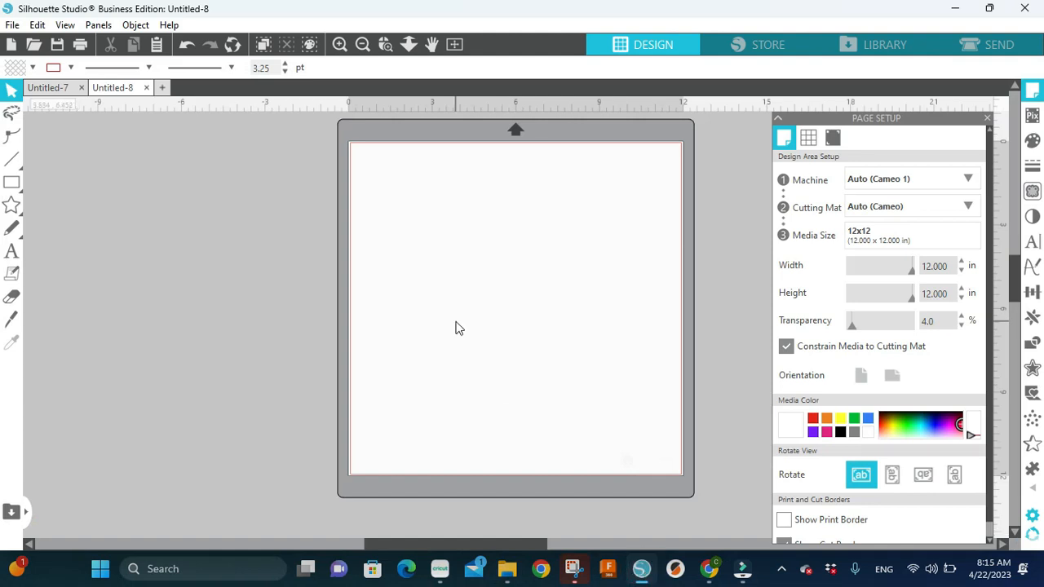
click(14, 25)
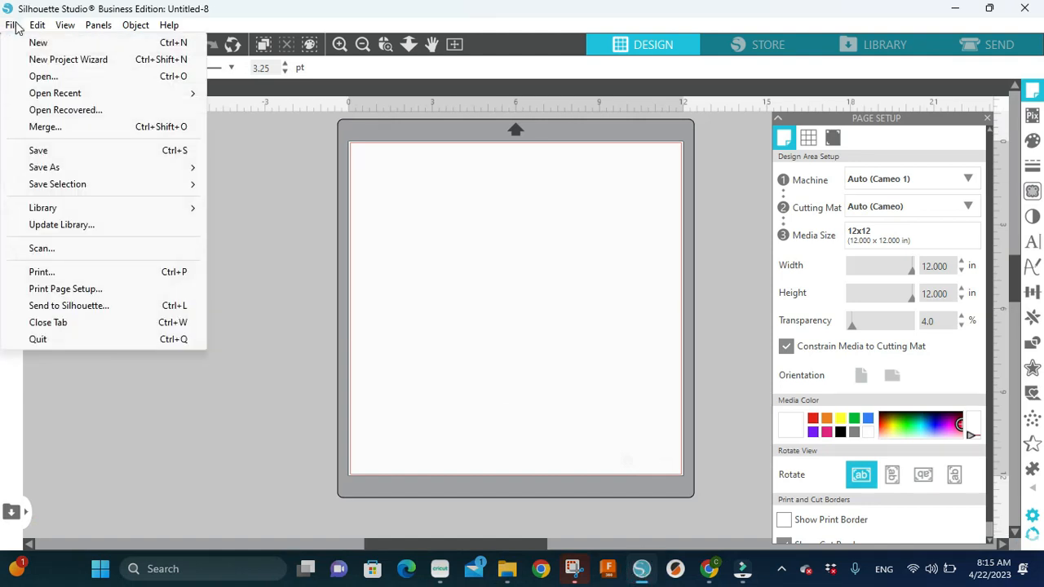
click(41, 127)
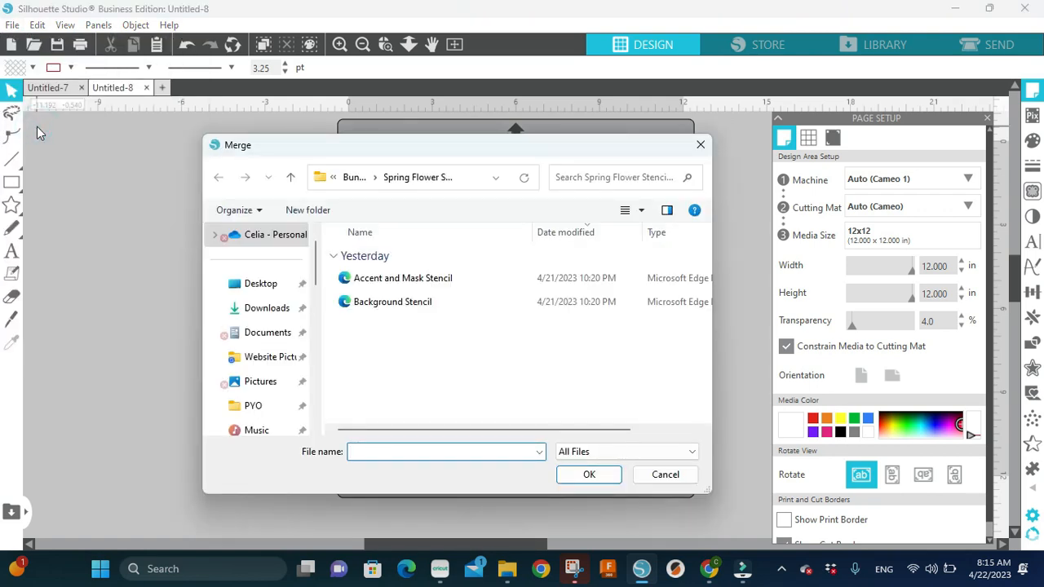
click(447, 279)
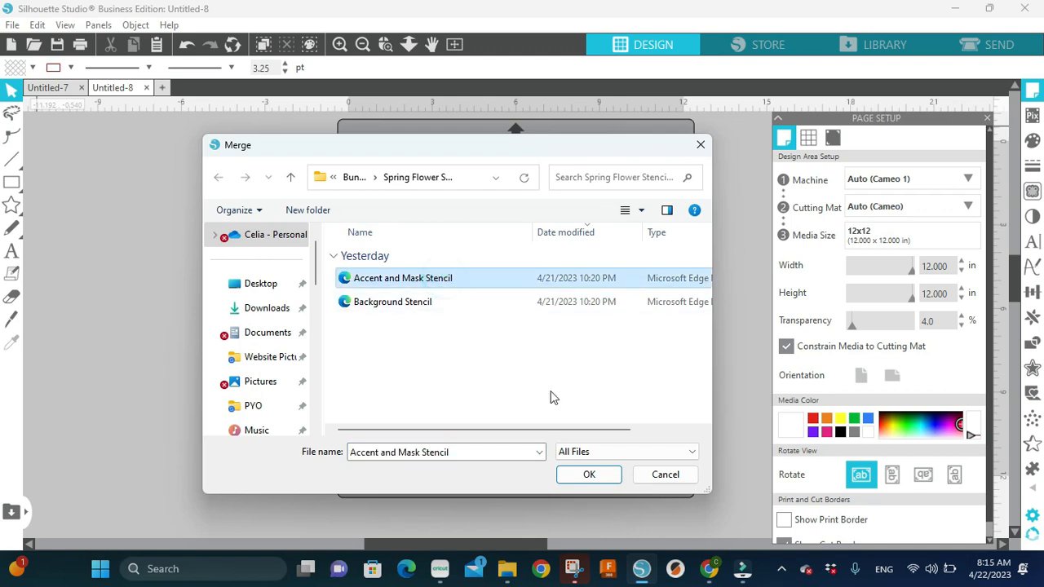
click(576, 474)
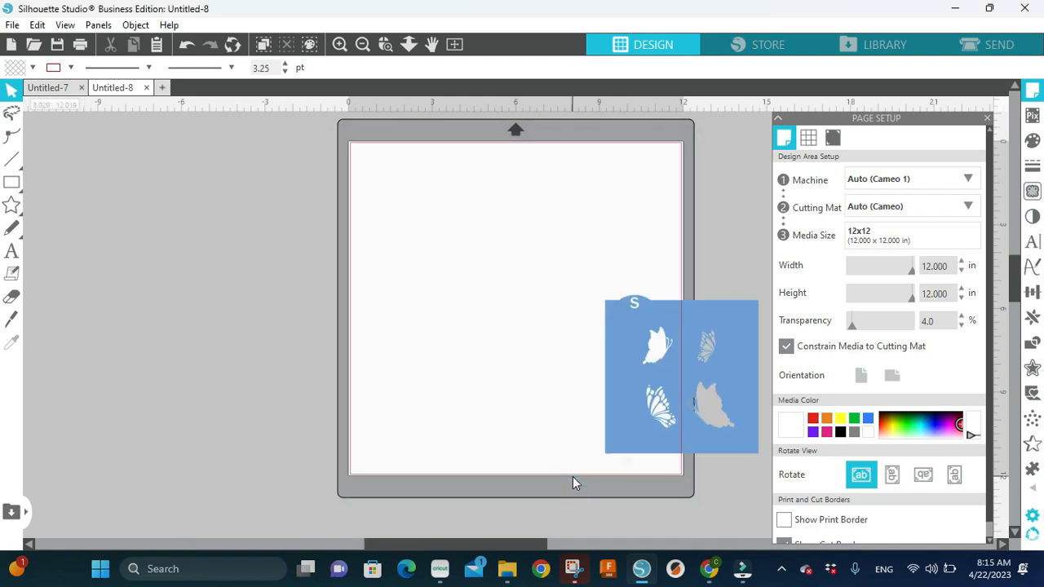
drag(618, 440, 367, 288)
click(321, 266)
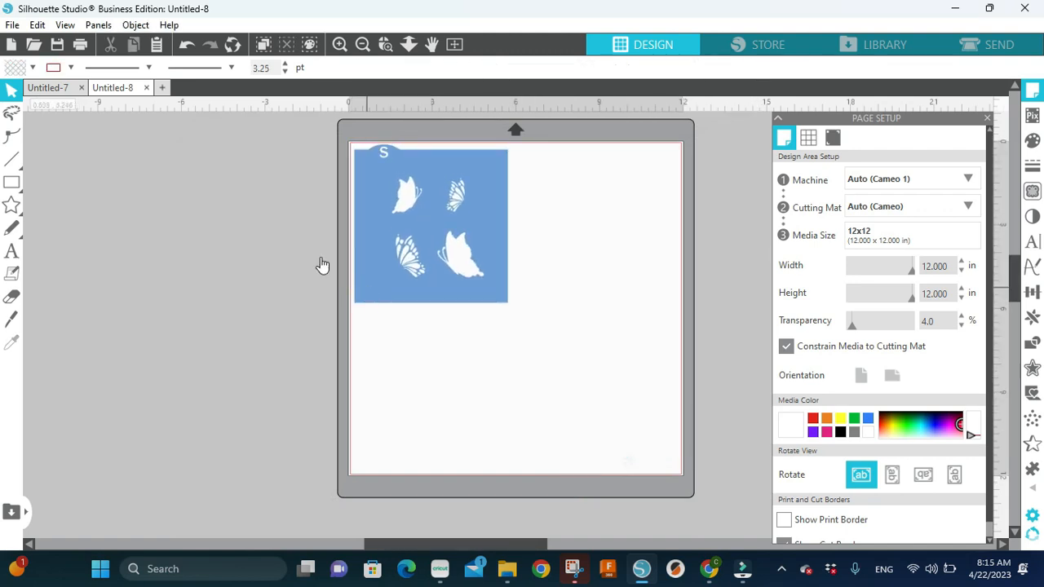
Step: Merge Background Stencil from the Spring Flower Stencil Set folder and place it in the mat's upper-right corner beside the butterflies
click(13, 25)
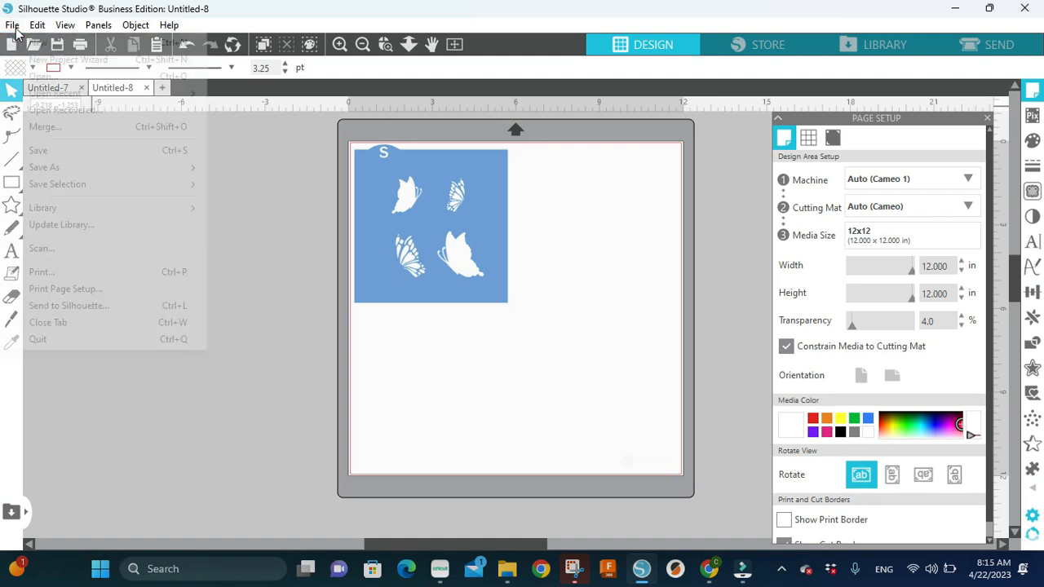
click(34, 127)
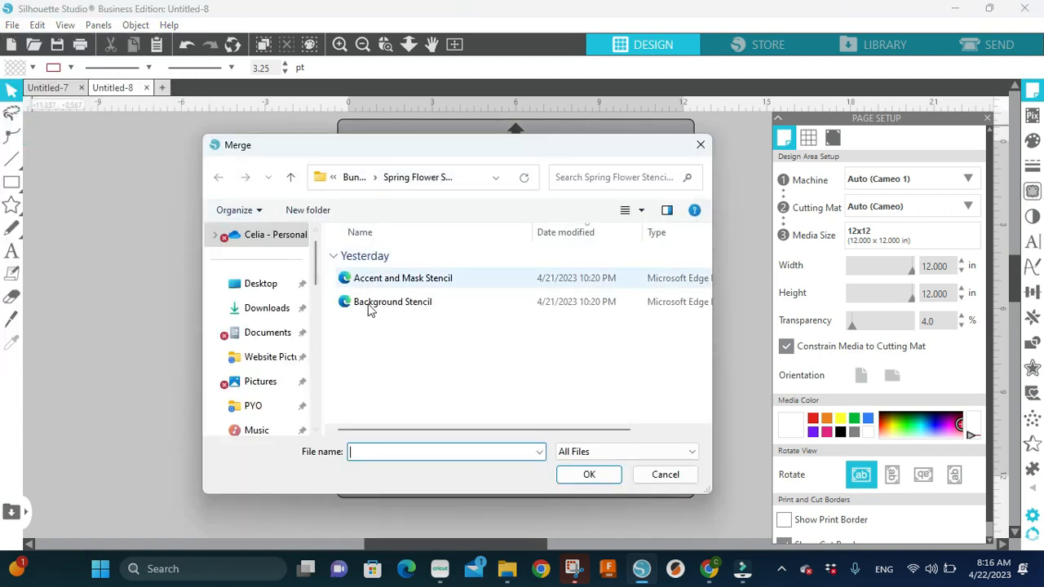
click(367, 308)
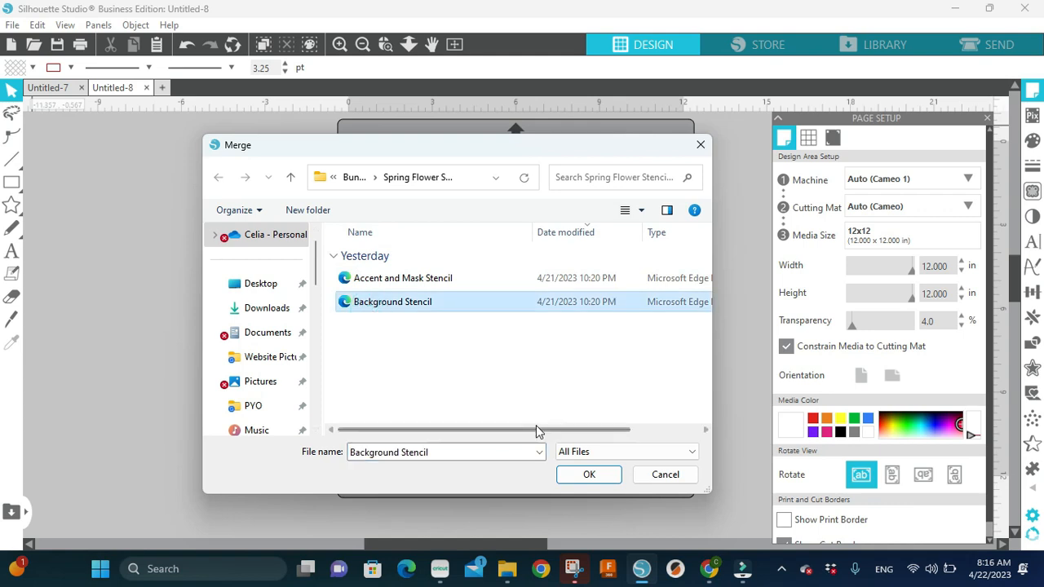
click(586, 474)
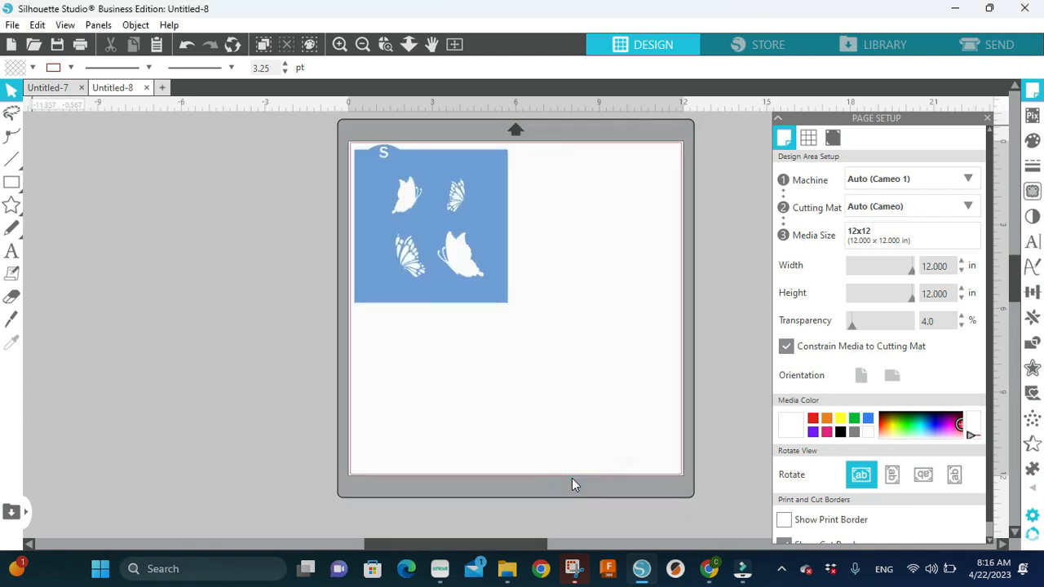
drag(530, 361, 611, 279)
click(76, 115)
Step: Merge Spring Greetings from the bundle's Spring Greeting Set folder in Downloads and place it in the mat's lower-left corner
click(12, 24)
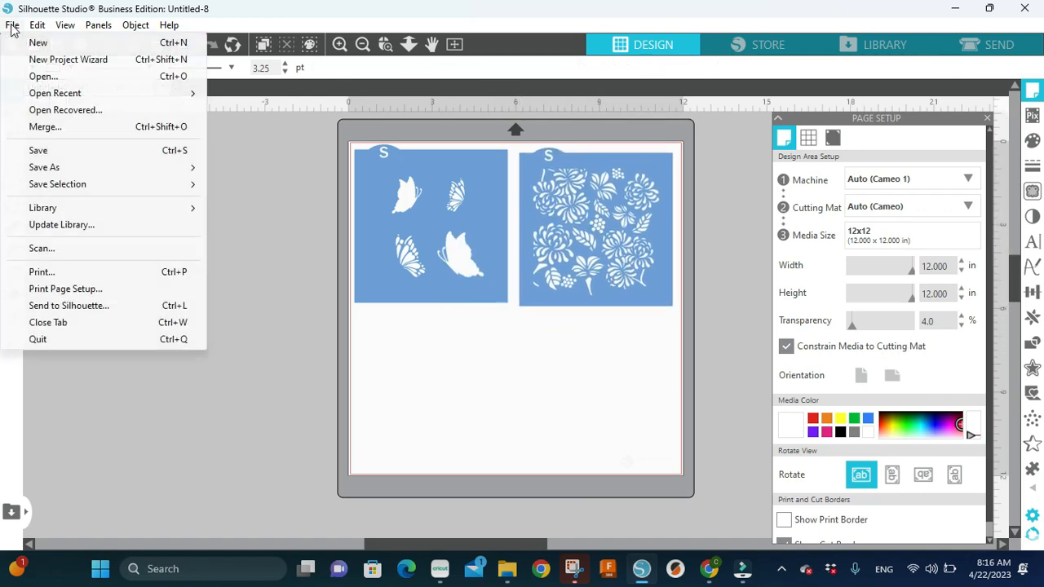
click(33, 127)
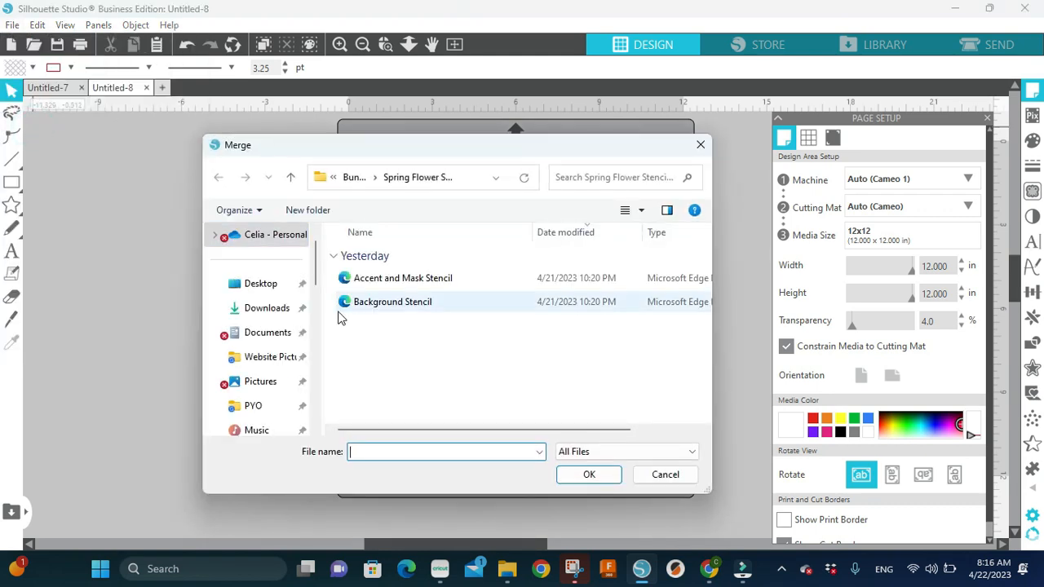
click(271, 316)
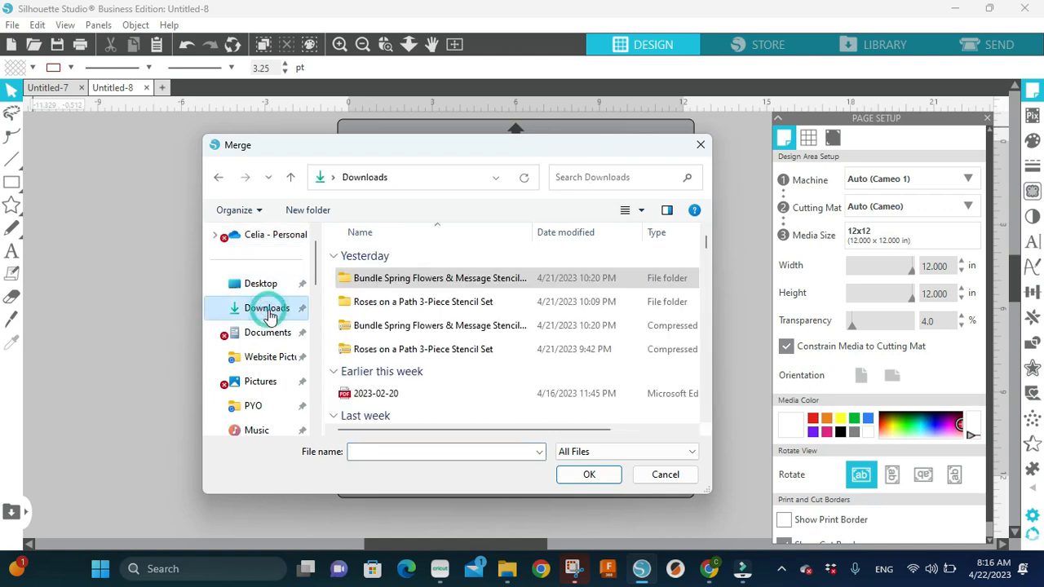
double_click(377, 279)
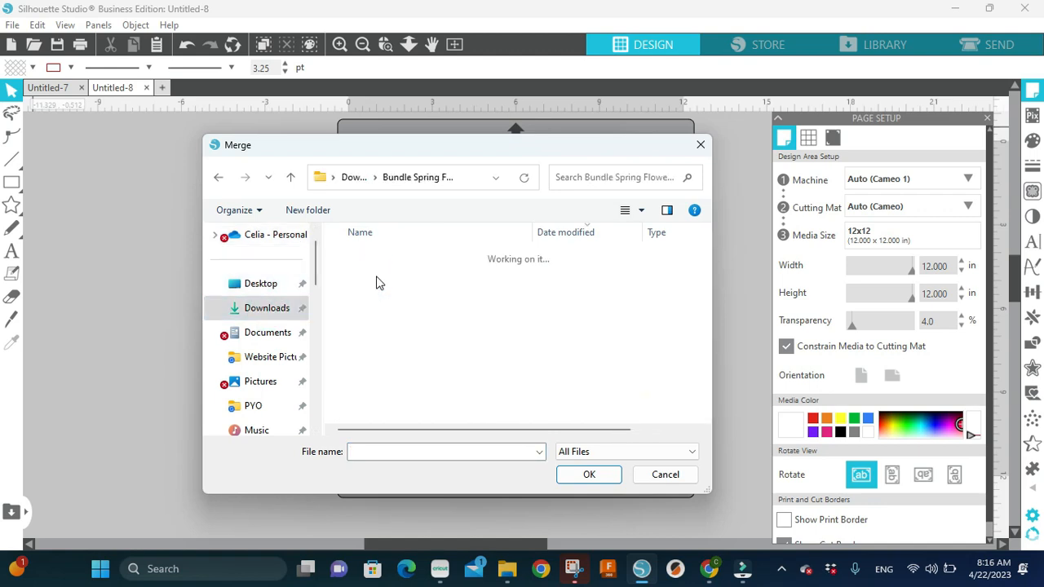
double_click(378, 280)
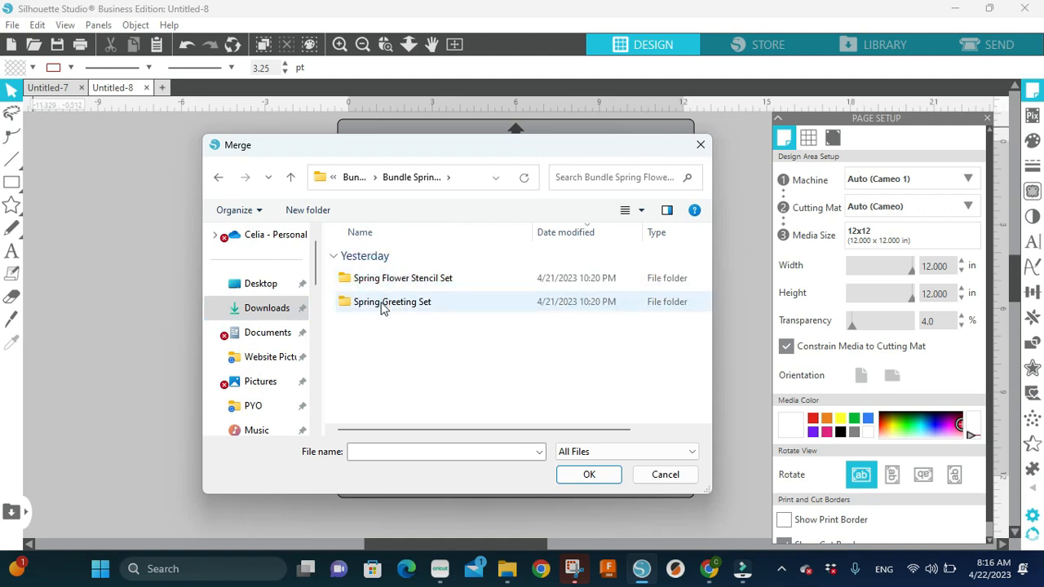
double_click(382, 304)
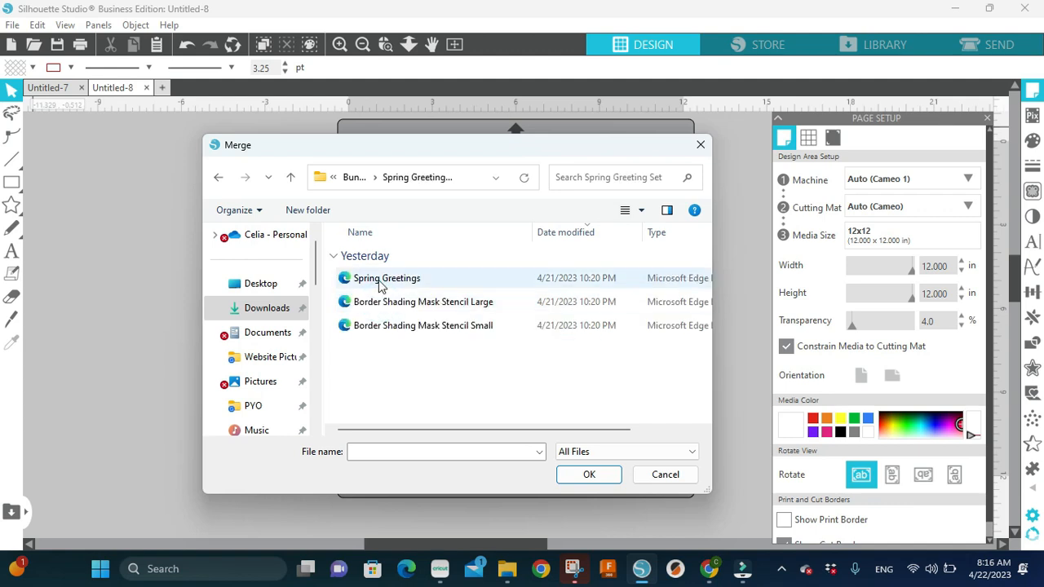
click(381, 279)
click(589, 476)
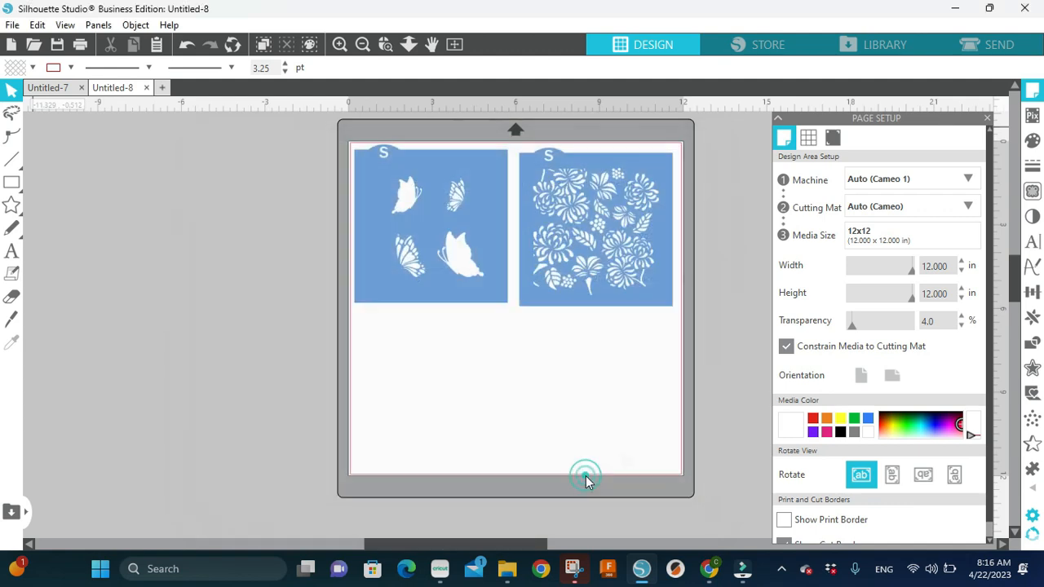
drag(585, 458, 440, 461)
click(440, 462)
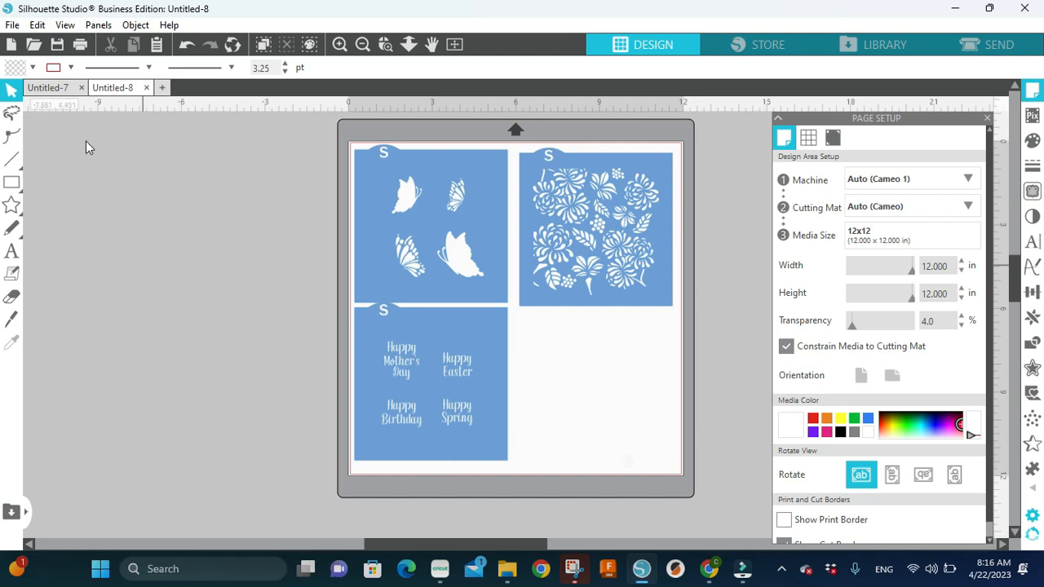
Step: Merge Border Shading Mask Stencil Large from the Spring Greeting Set folder and place it in the mat's lower-right corner
click(12, 26)
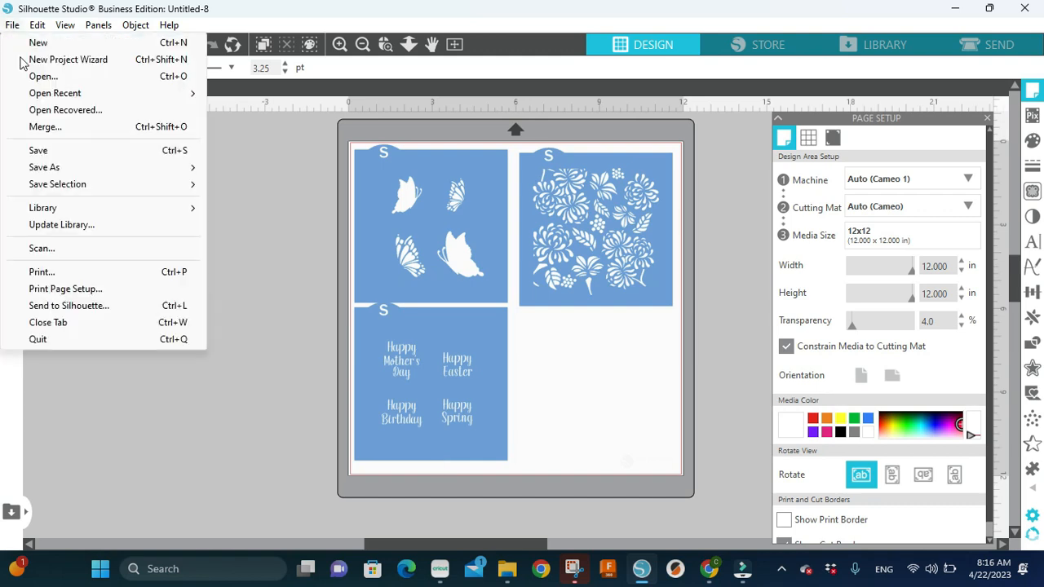
click(42, 128)
double_click(378, 305)
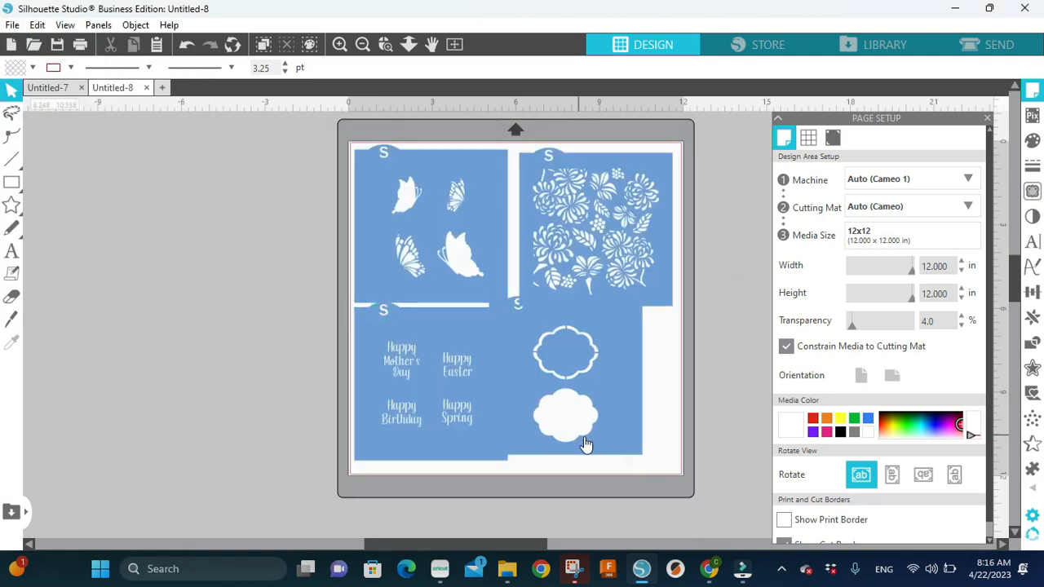
drag(626, 446, 637, 449)
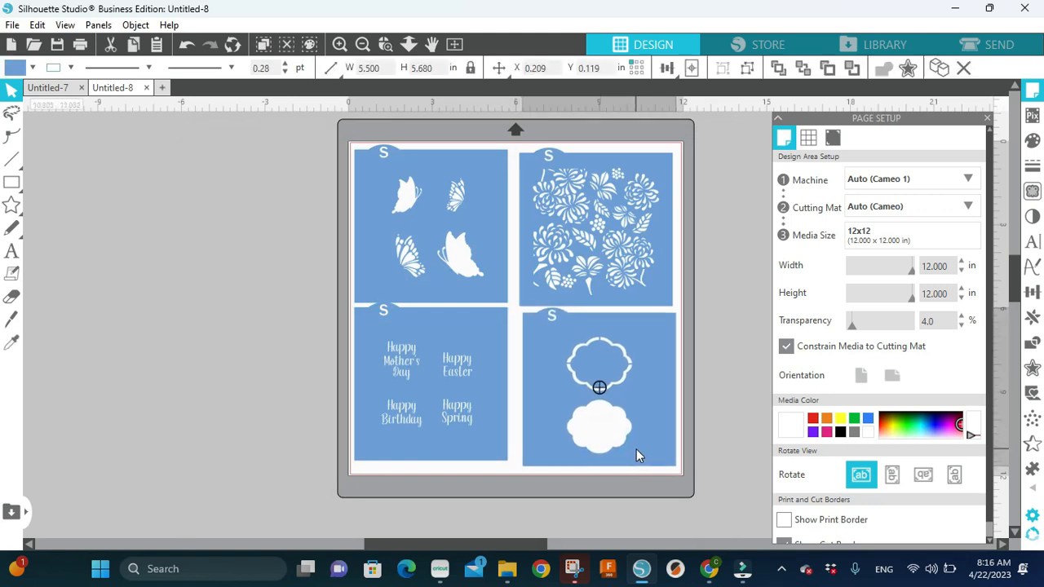
key(Escape)
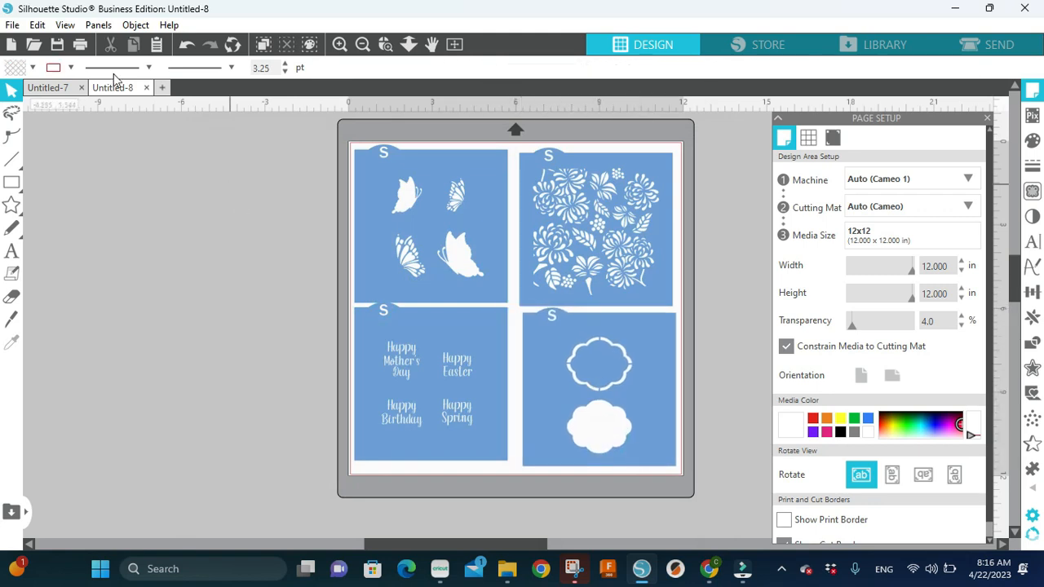
Step: Merge Border Shading Mask Stencil Small from the Spring Greeting Set folder and place it off the mat, beside its lower-left edge
click(12, 27)
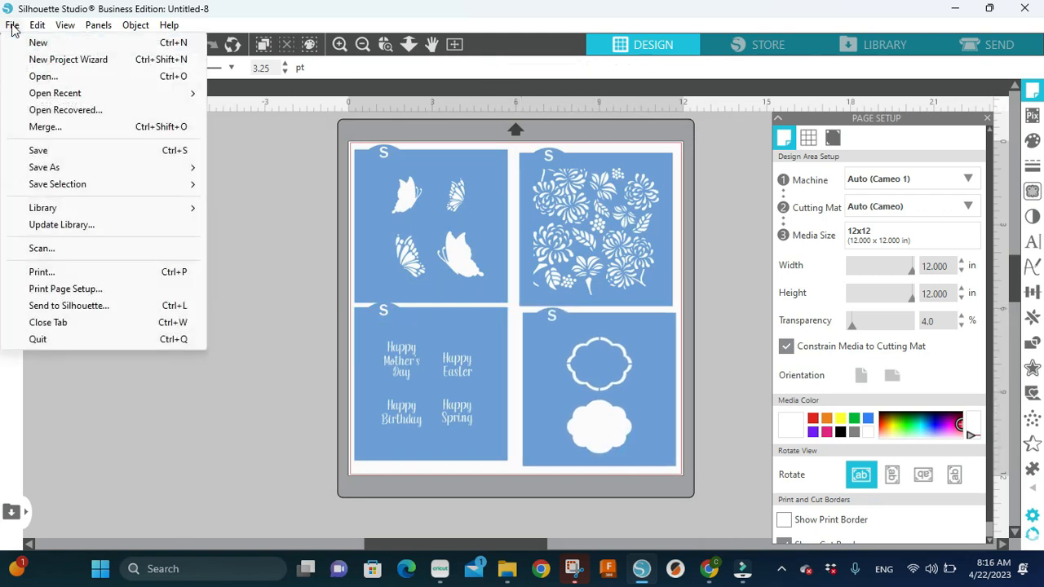
click(45, 131)
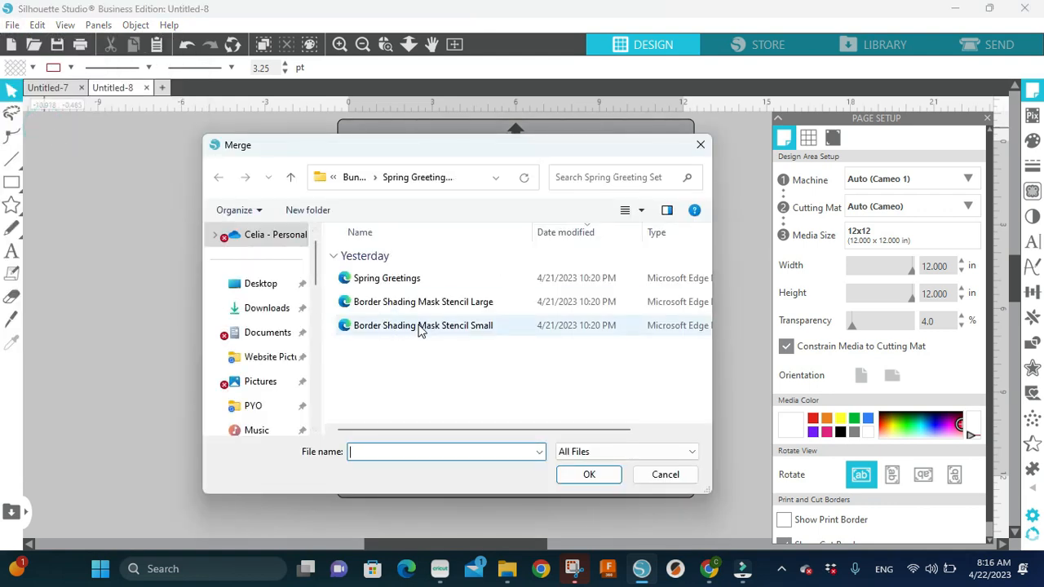
click(419, 328)
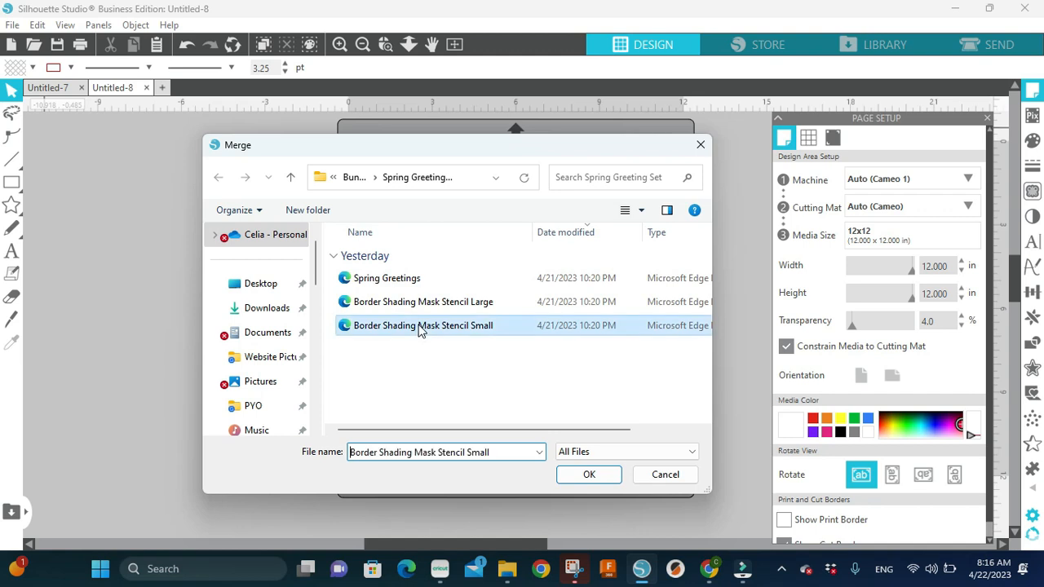
click(581, 478)
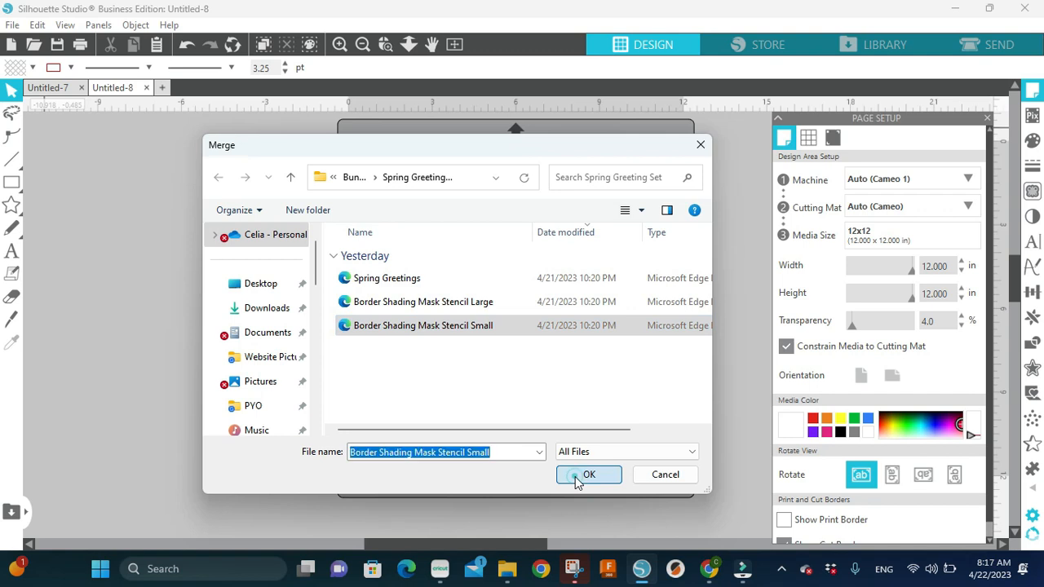
drag(526, 349, 230, 408)
click(231, 408)
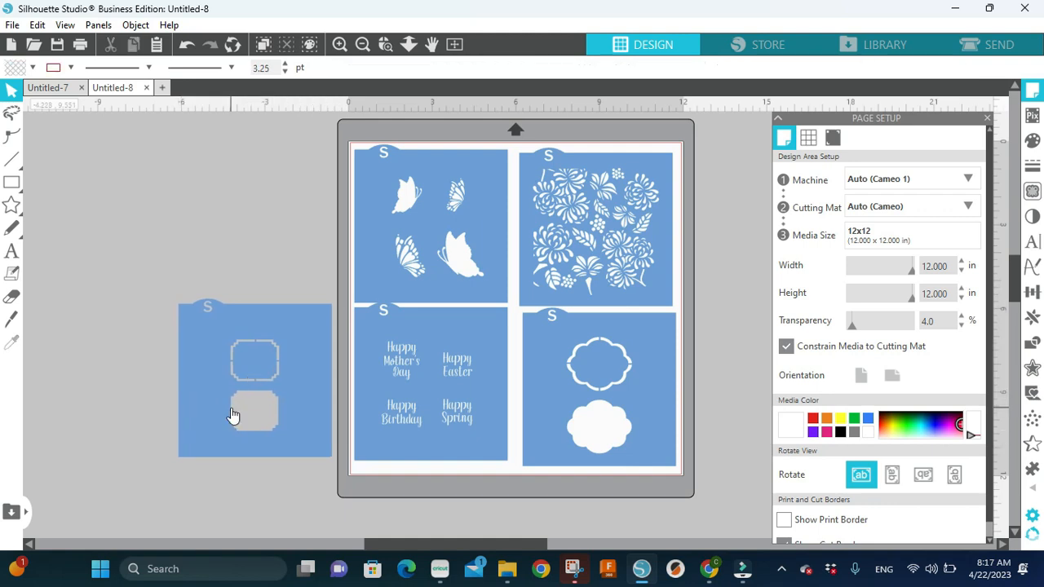